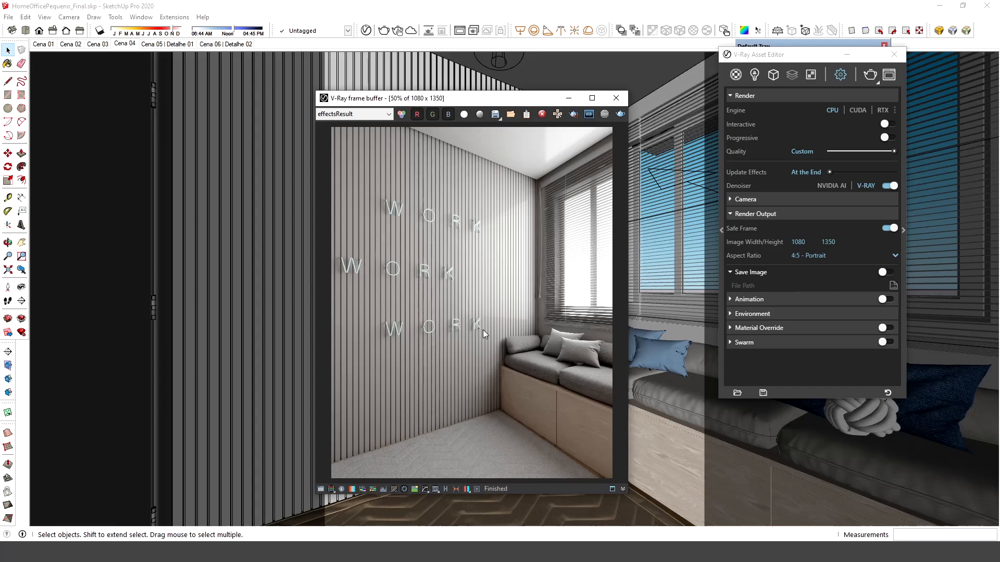
Clear the view by closing the V-Ray frame buffer, and list the scene's lights in the V-Ray Asset Editor.
drag(489, 102, 520, 103)
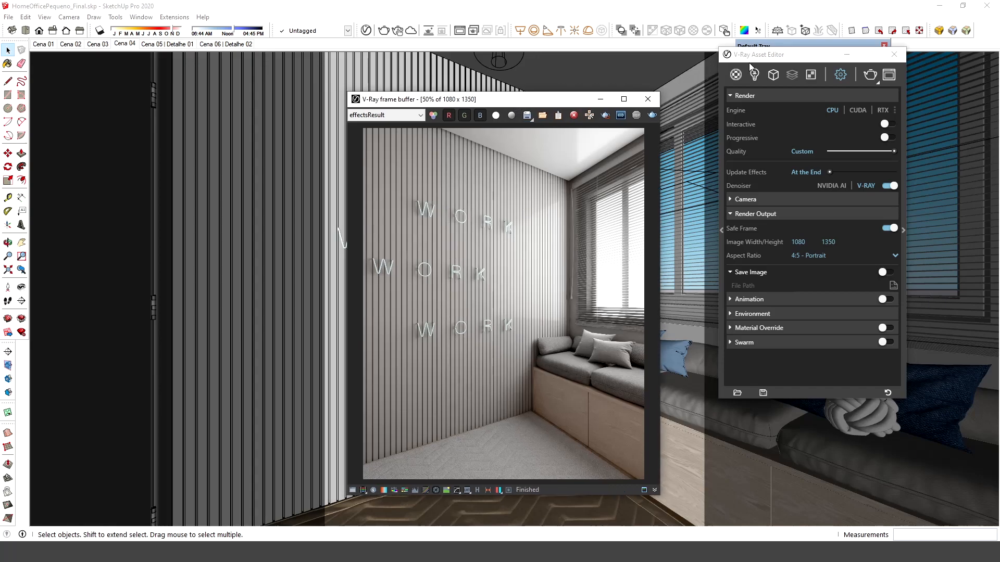
drag(755, 58, 469, 99)
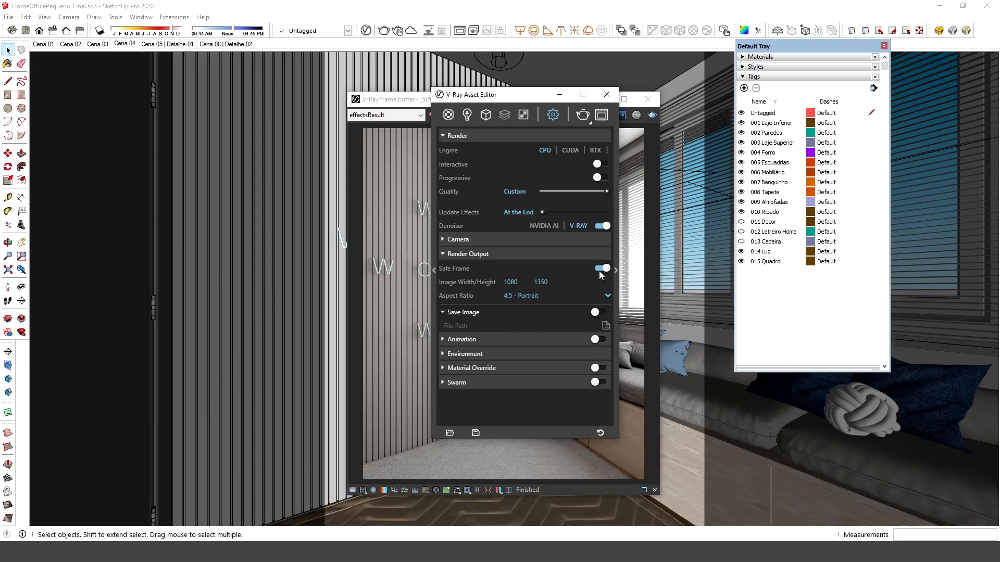
drag(521, 100, 826, 78)
drag(562, 99, 185, 52)
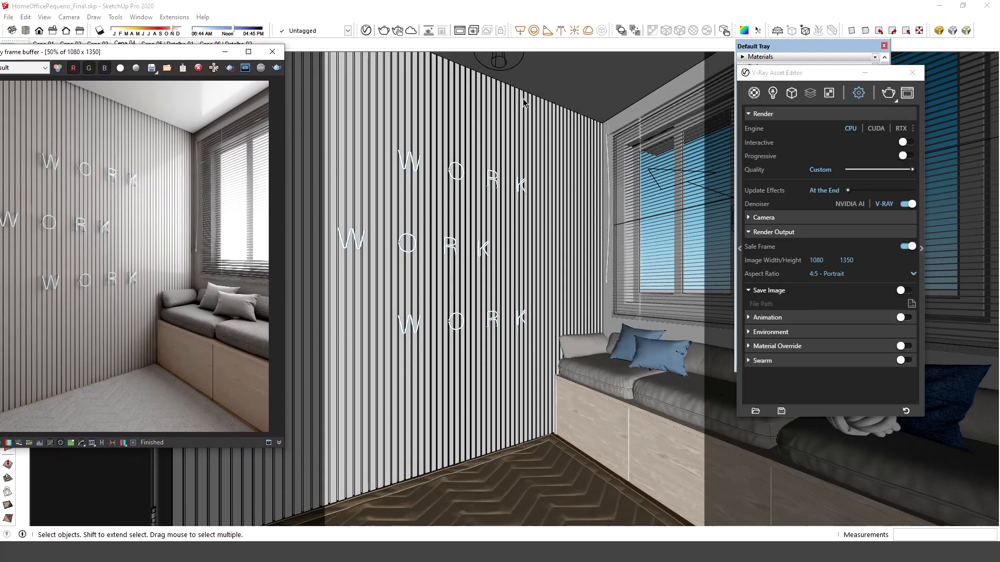
drag(48, 53, 424, 75)
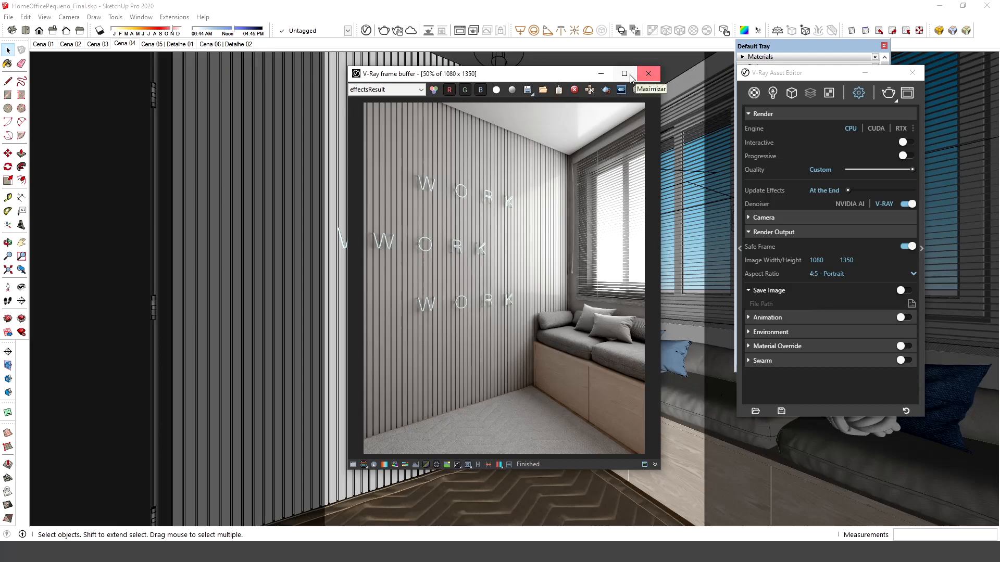
click(649, 74)
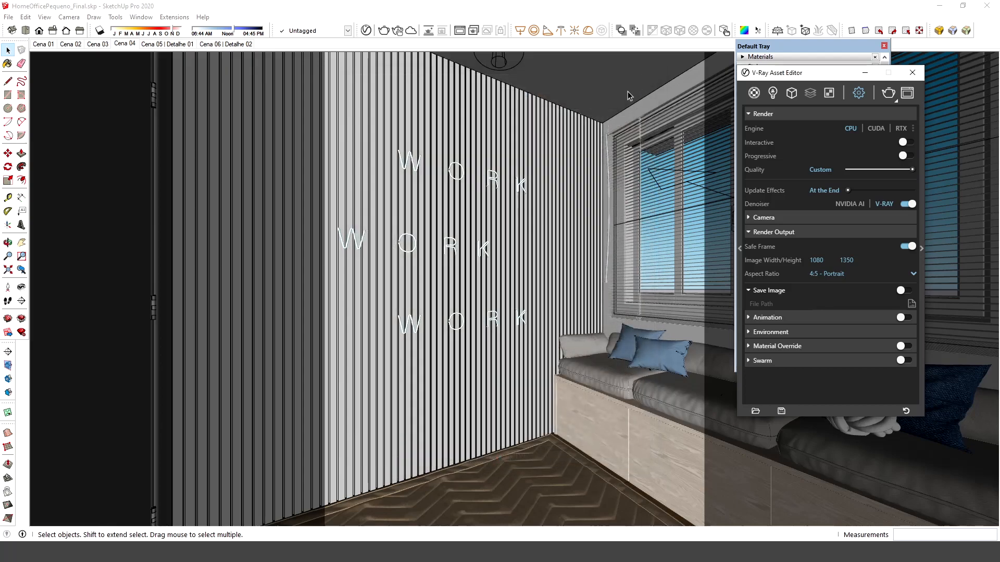
click(773, 93)
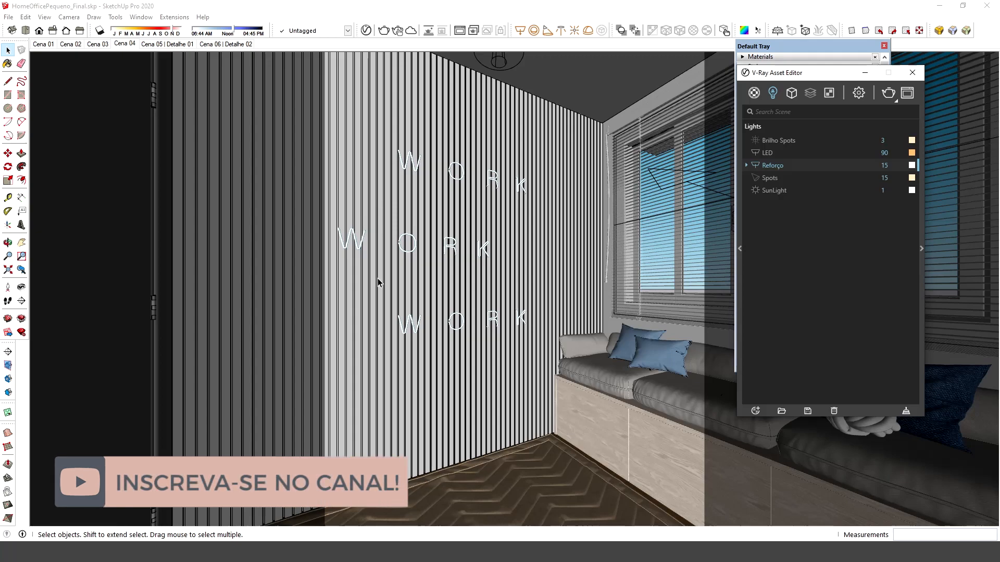
Examine how the WORK wall signs are grouped, and check each letter nested inside the upper sign.
click(417, 172)
click(453, 167)
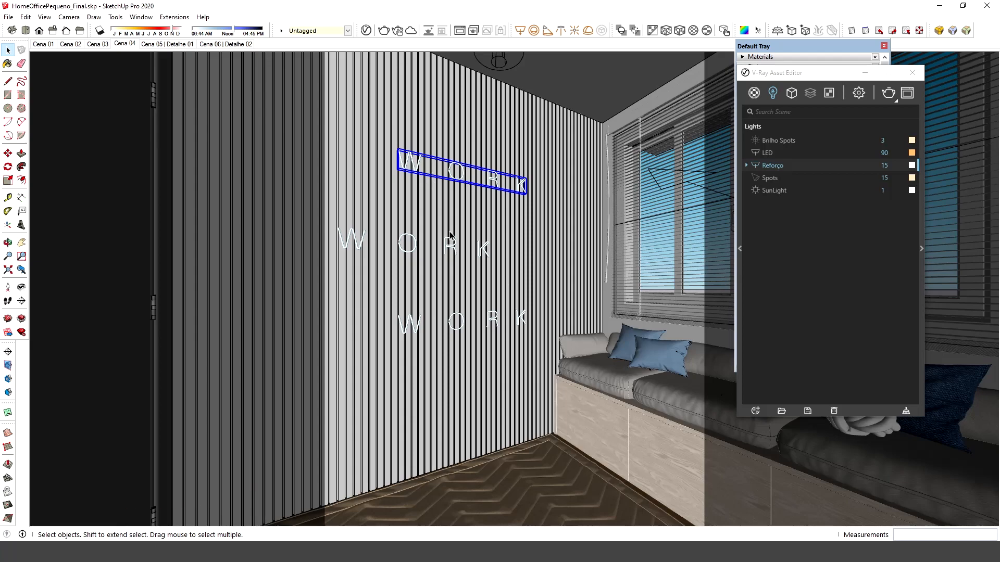
click(419, 245)
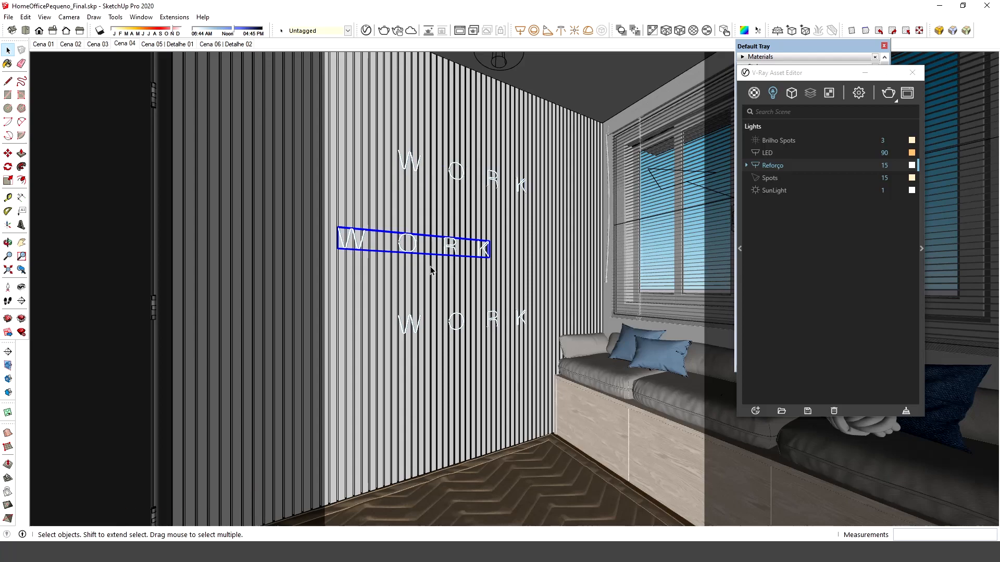
click(492, 175)
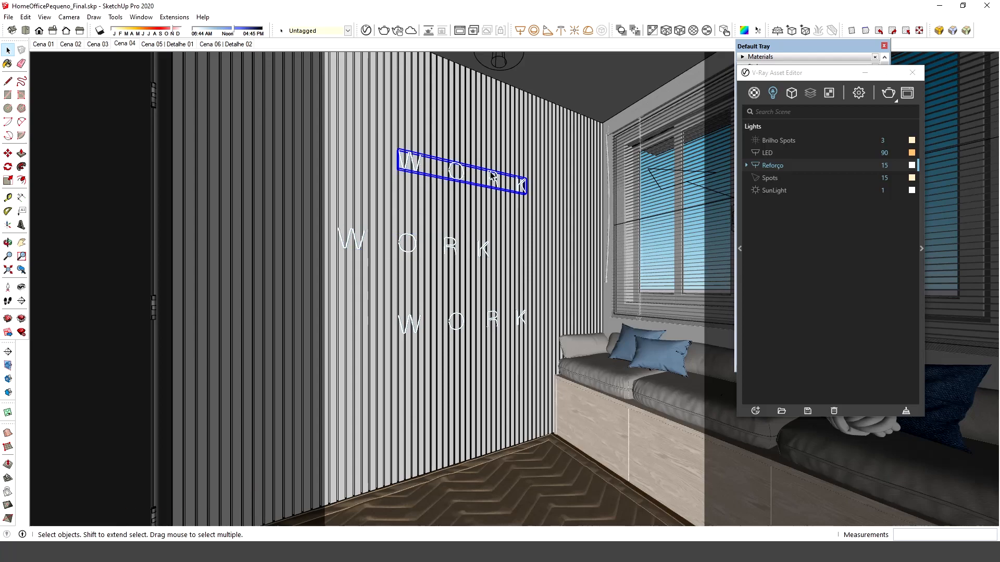
double_click(418, 168)
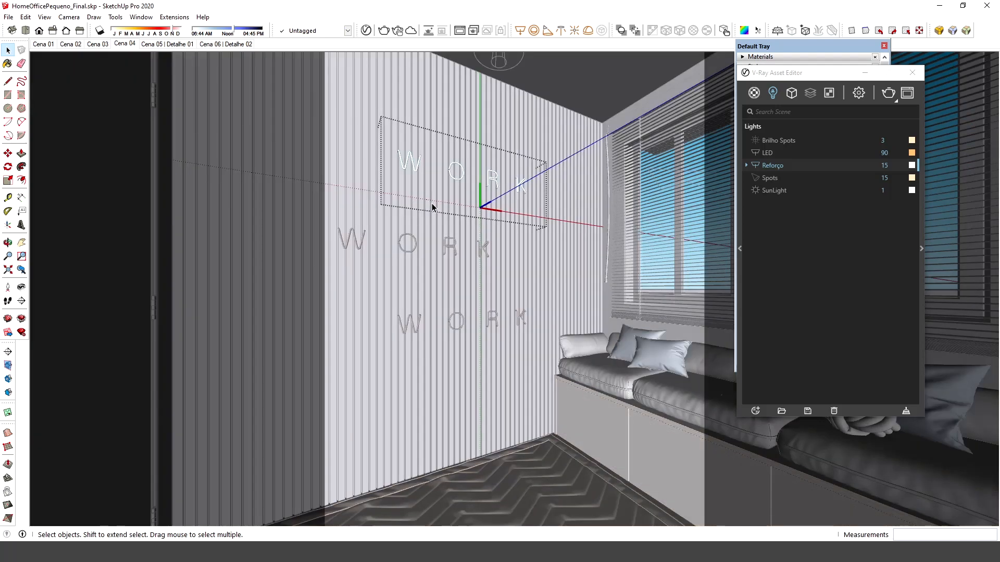
click(418, 167)
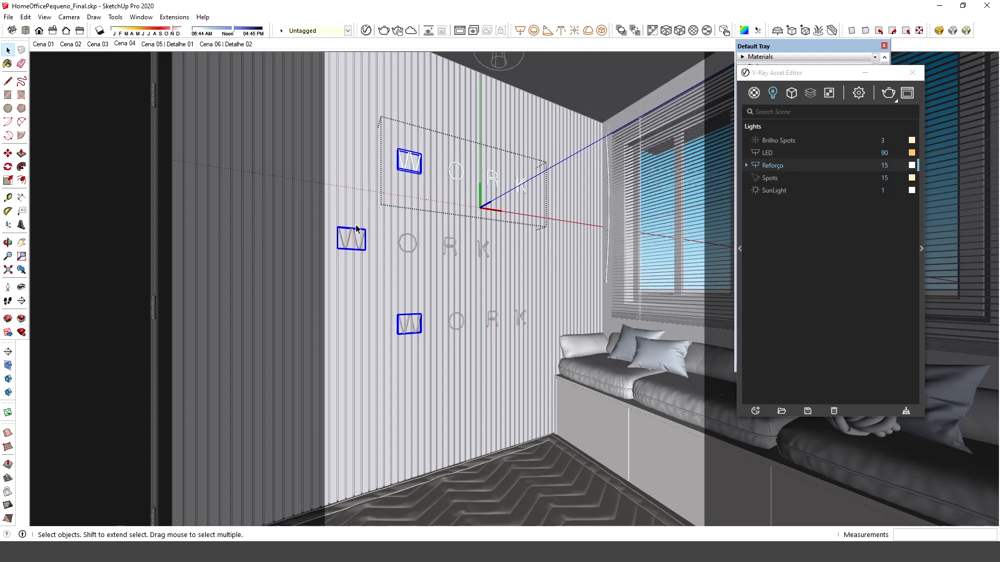
click(461, 176)
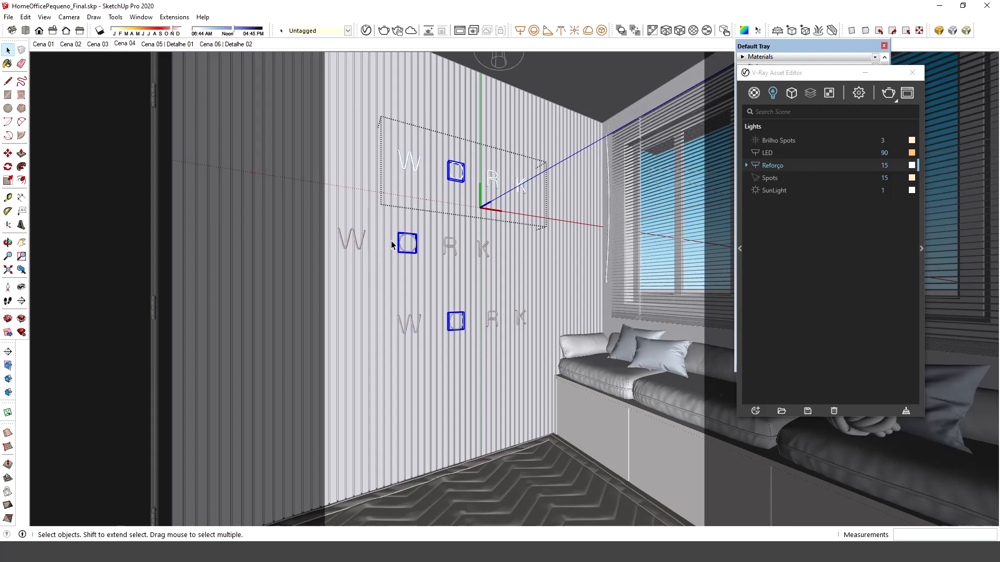
click(491, 180)
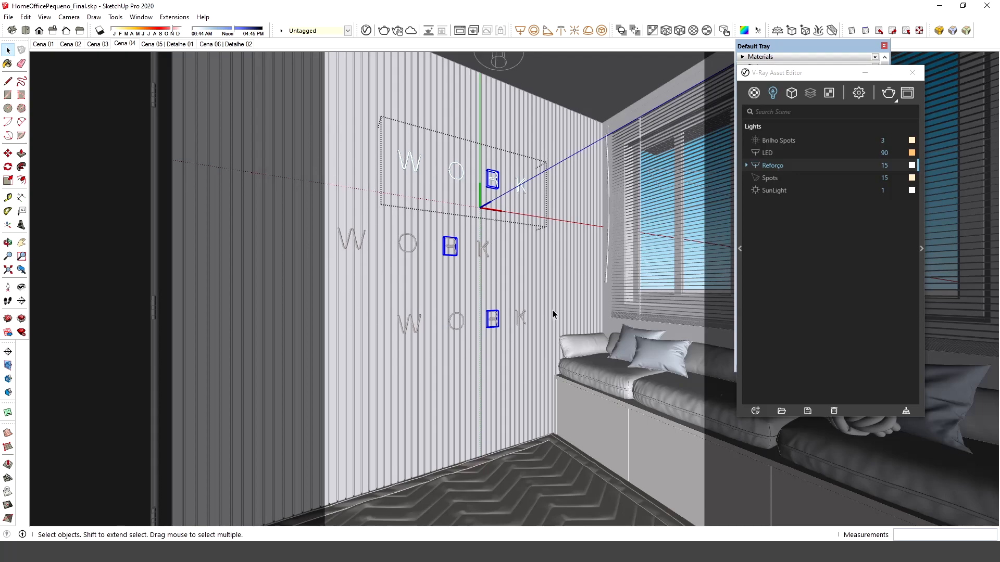
click(518, 188)
key(Escape)
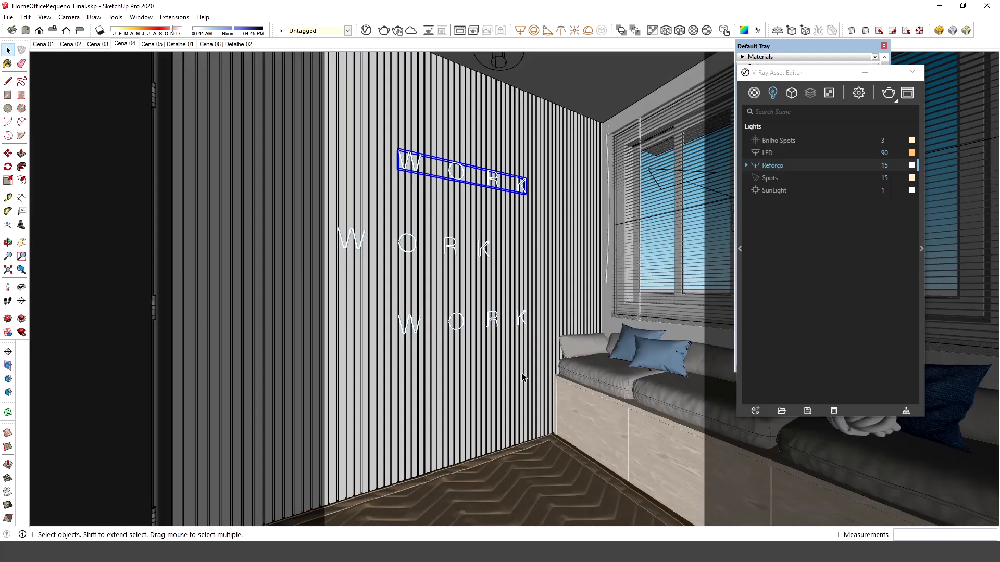
Check the Make Component option on the bolster cushion, and inspect the nested letters in the middle and lower WORK signs.
right_click(584, 345)
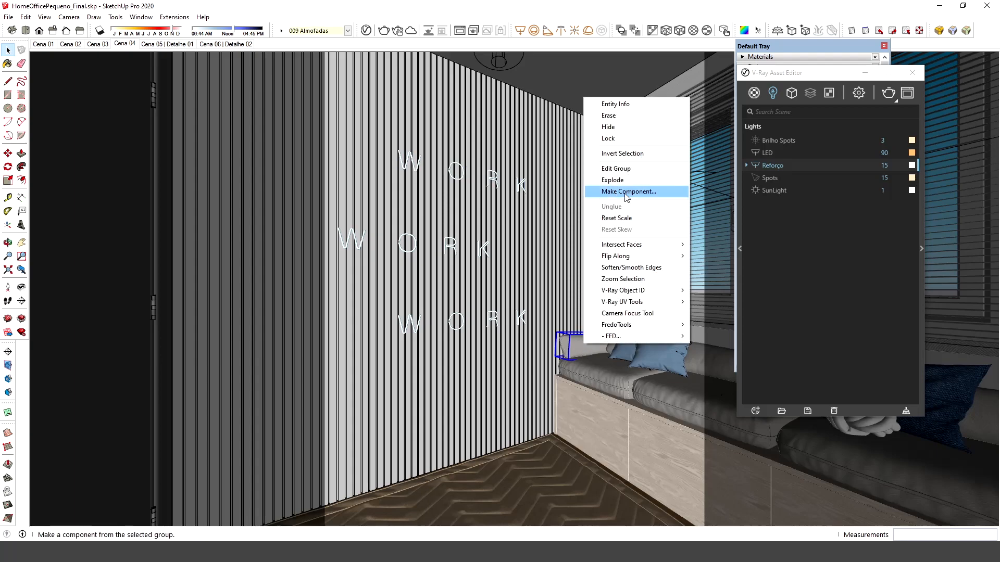
click(588, 383)
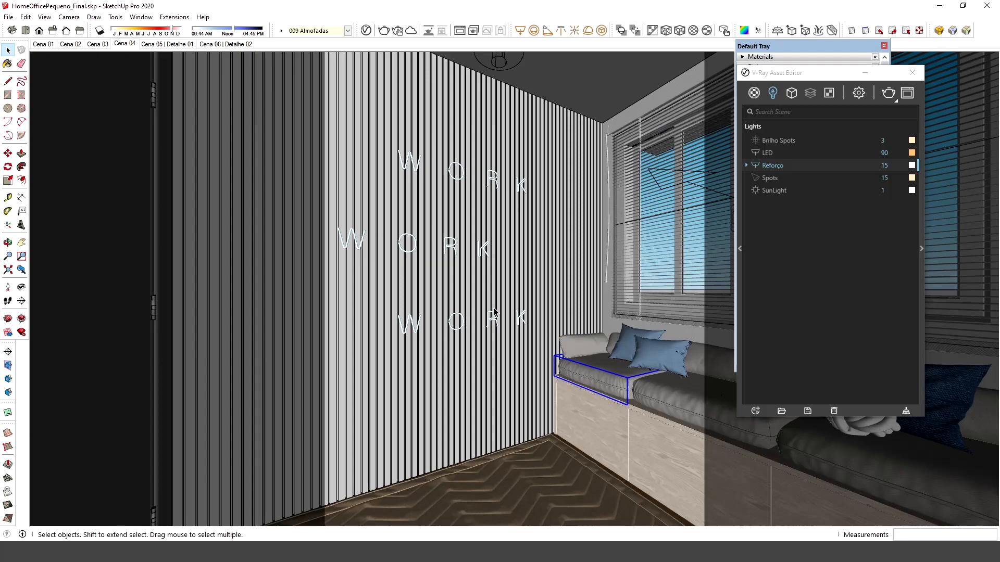
click(412, 163)
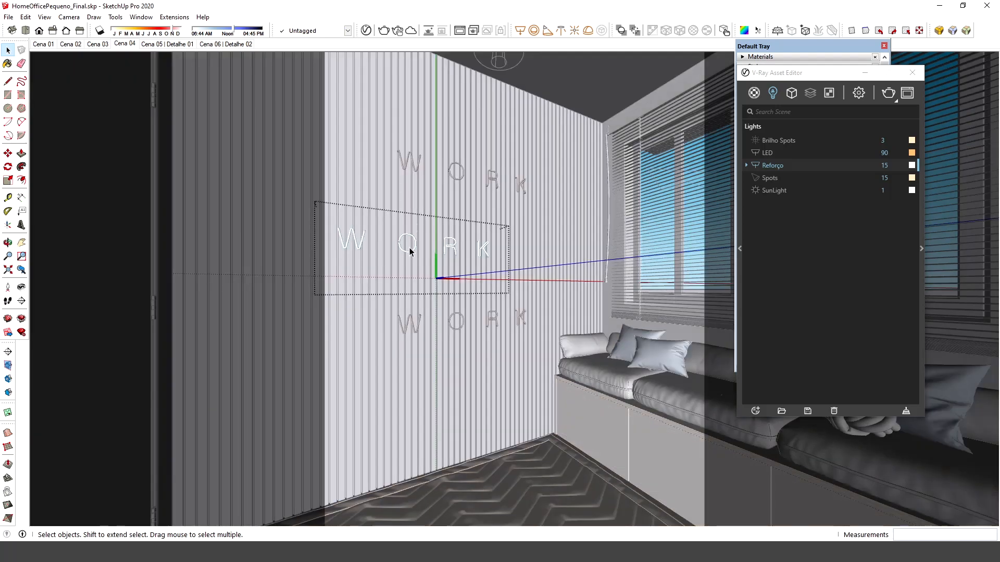
click(414, 244)
click(457, 250)
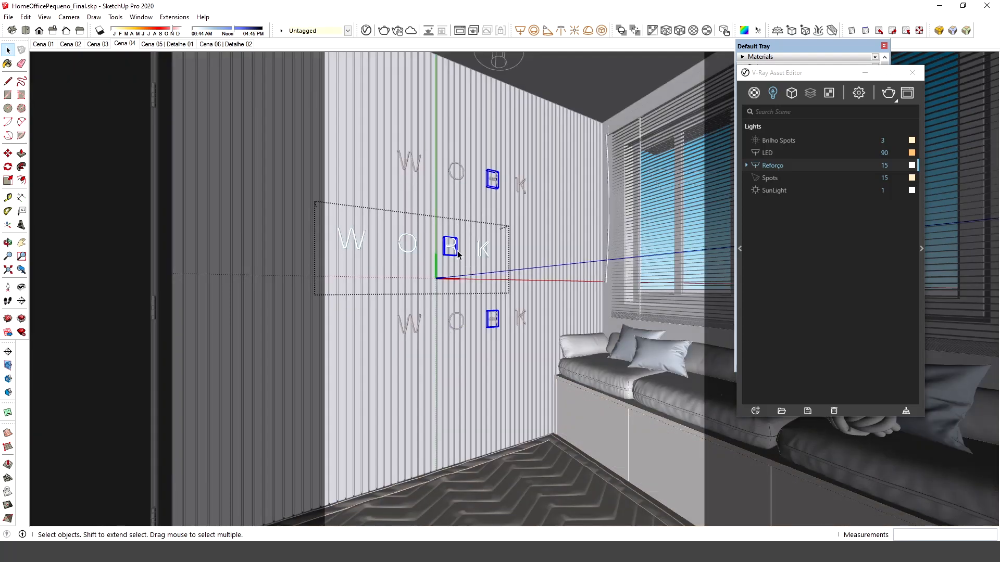
click(525, 296)
double_click(502, 316)
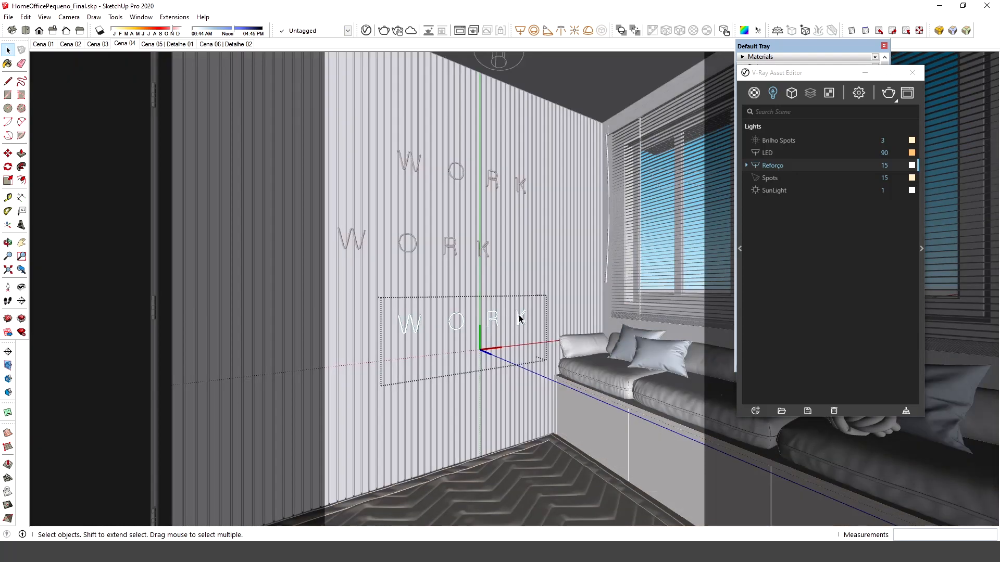
click(517, 317)
click(469, 328)
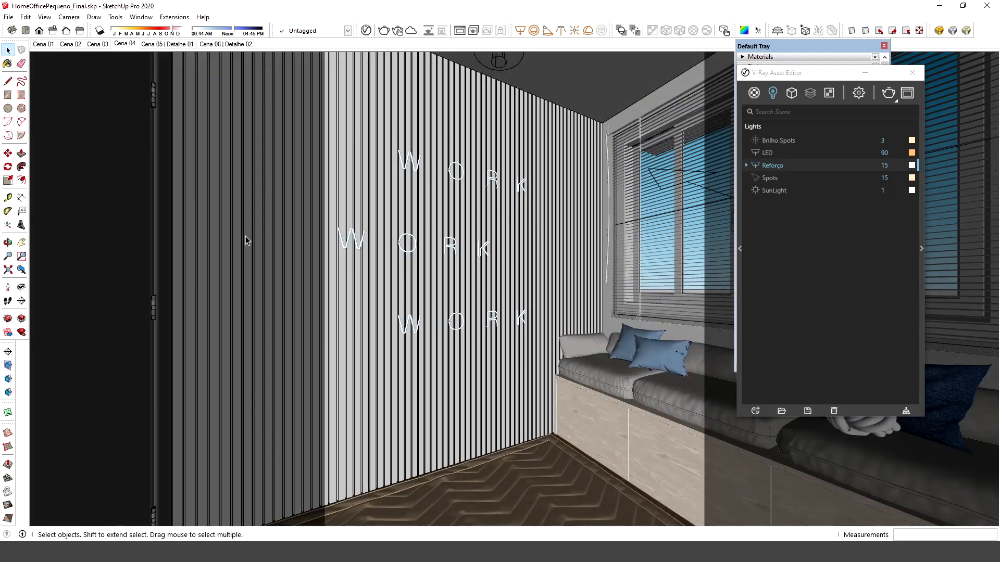
Inspect the letter W nested inside the upper WORK sign, and reselect the whole sign.
double_click(410, 155)
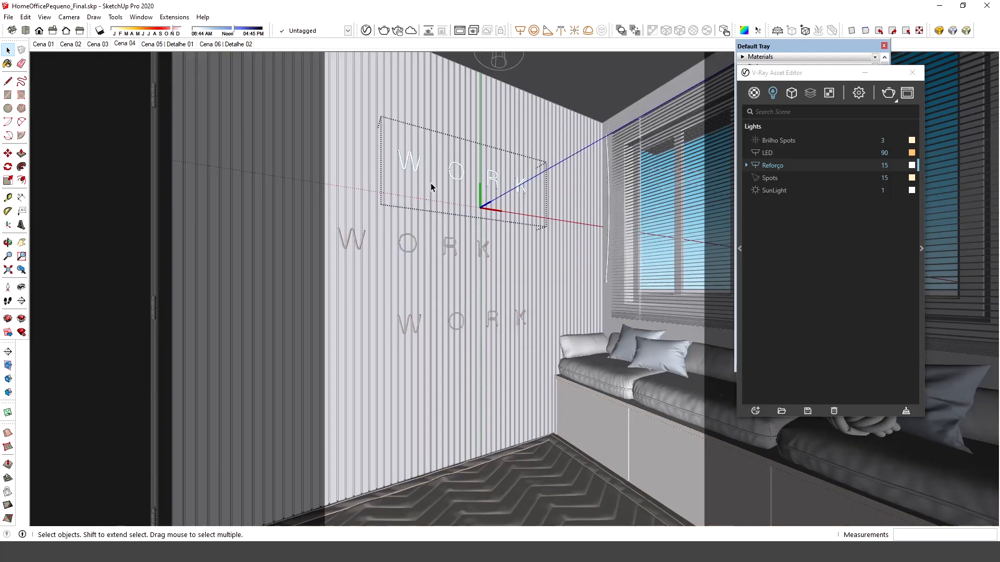
click(409, 159)
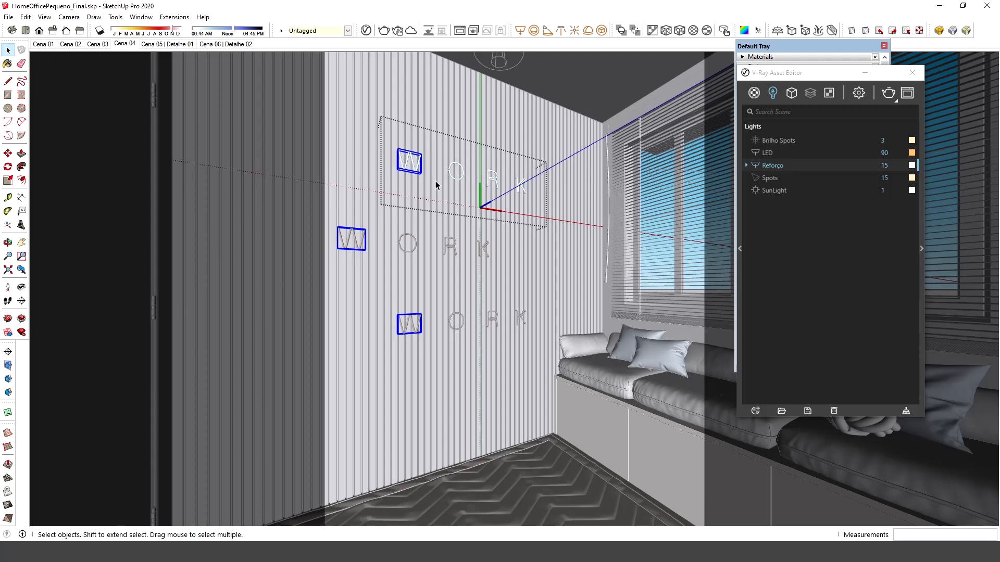
key(Escape)
key(Escape)
click(416, 165)
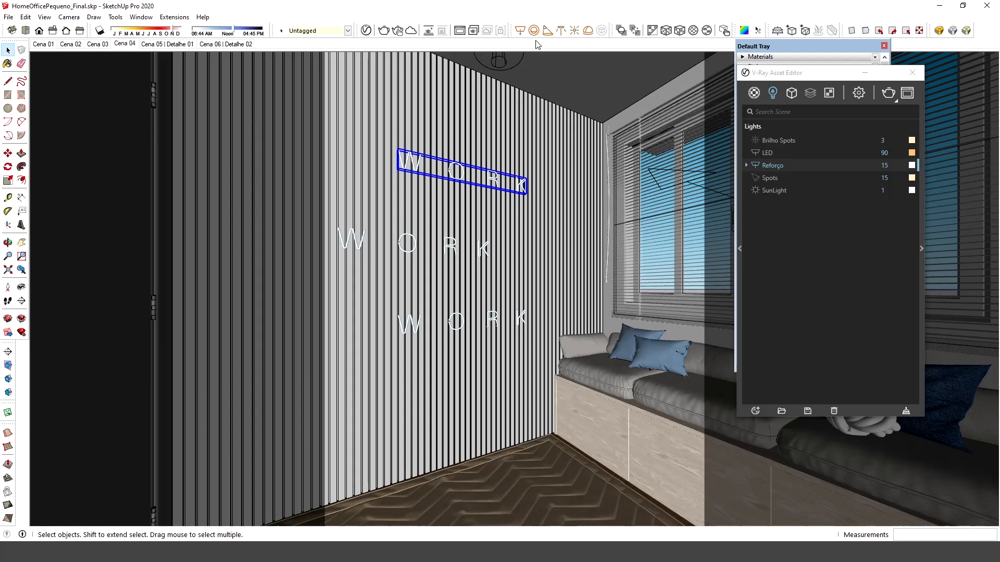
Check in the list of available toolbars that V-Ray Lights is enabled.
click(45, 17)
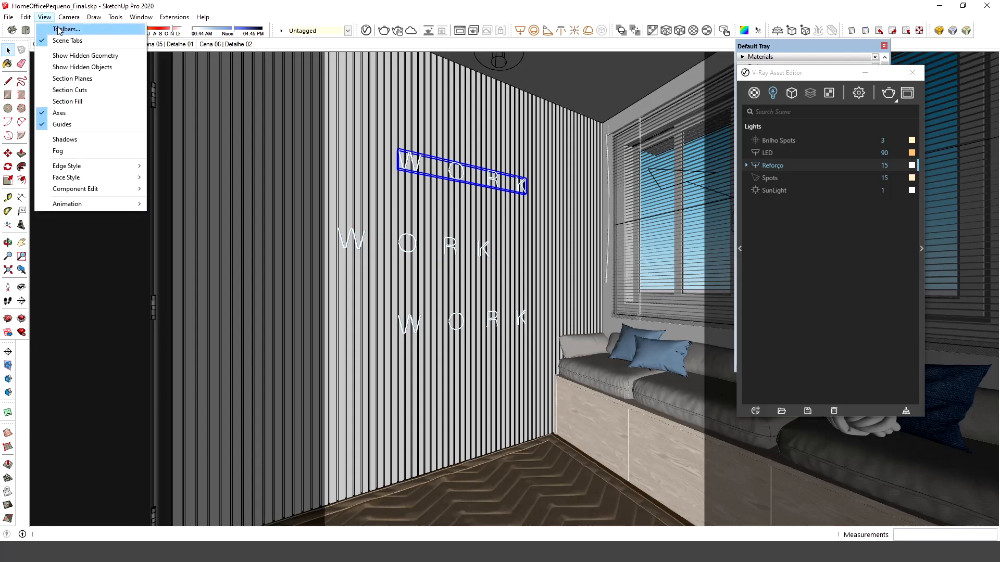
click(60, 30)
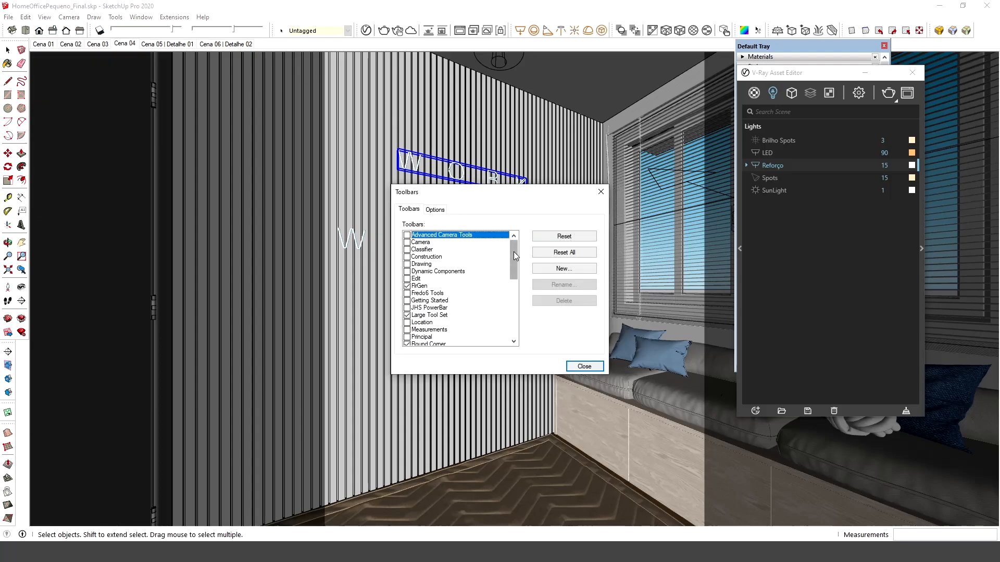
drag(513, 255, 511, 313)
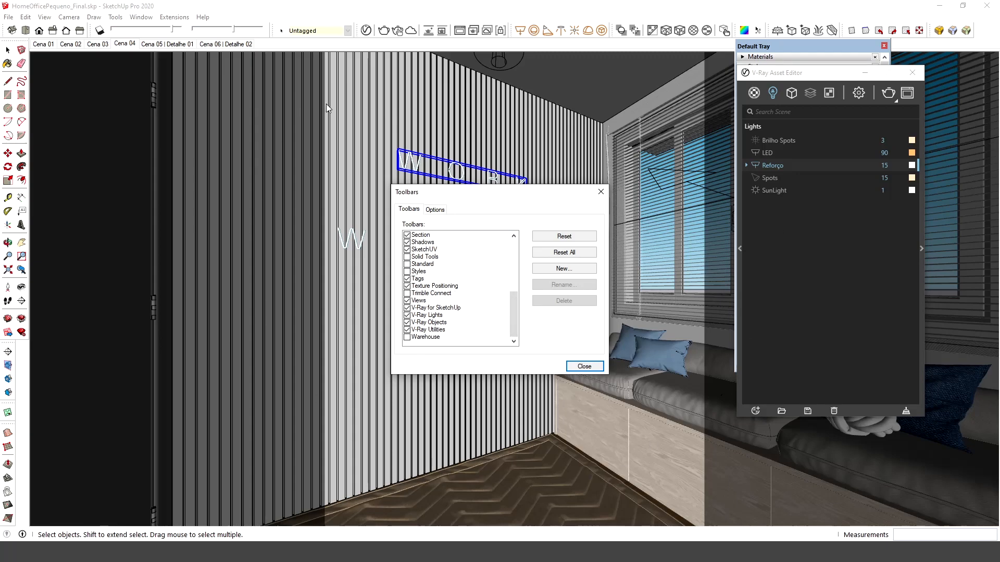
click(600, 192)
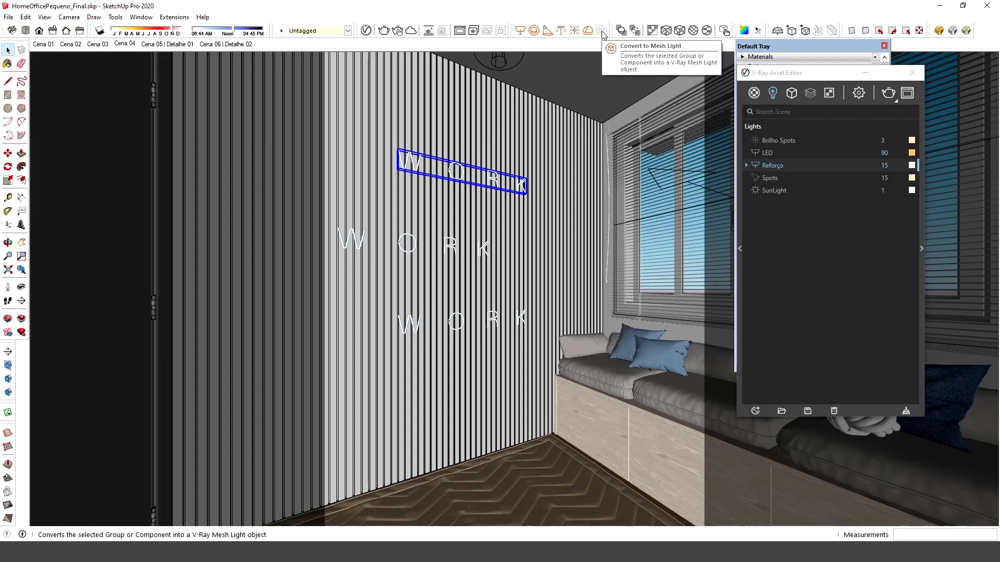
Convert the W component inside the upper WORK sign into a V-Ray Mesh Light.
double_click(411, 166)
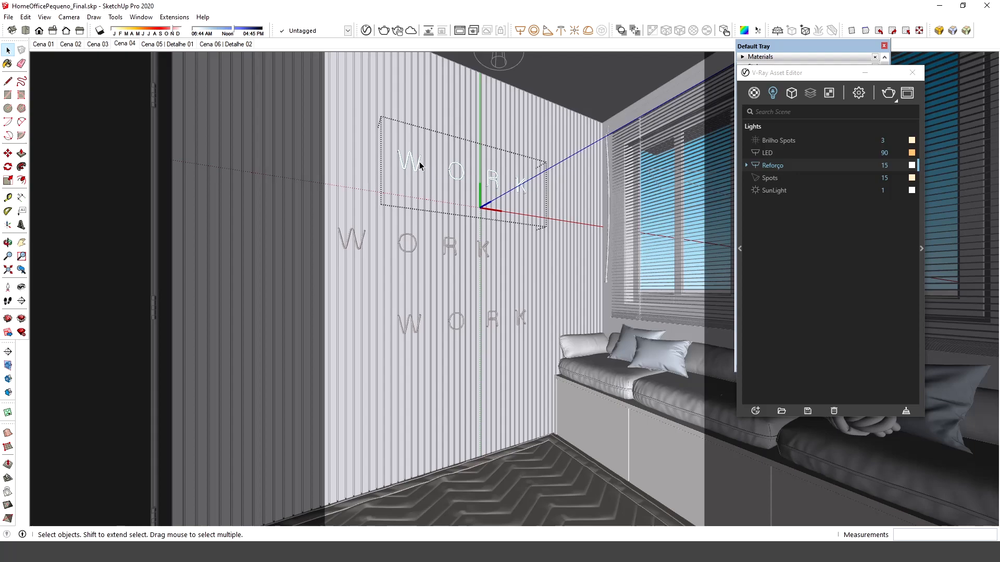
click(413, 161)
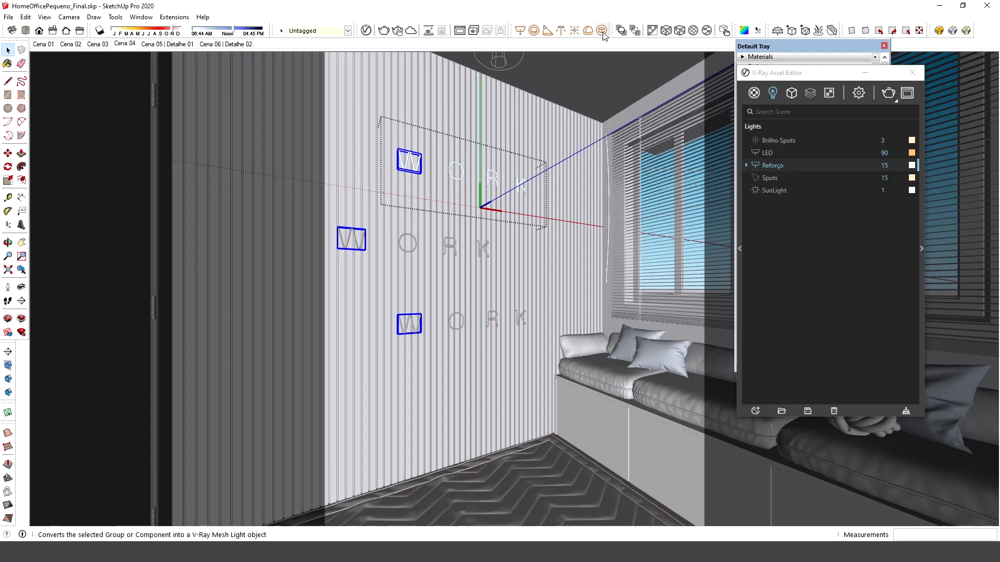
double_click(415, 165)
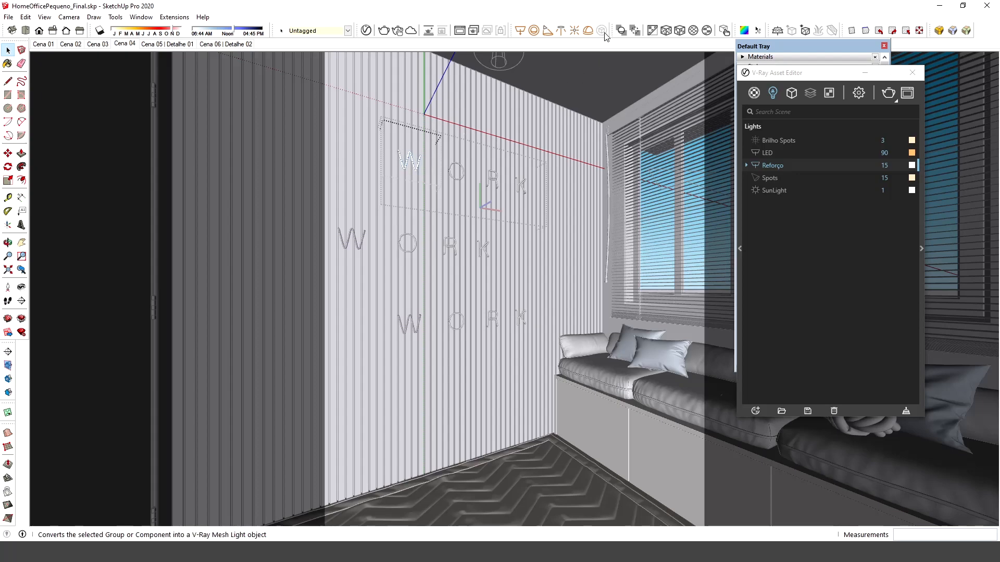
click(408, 161)
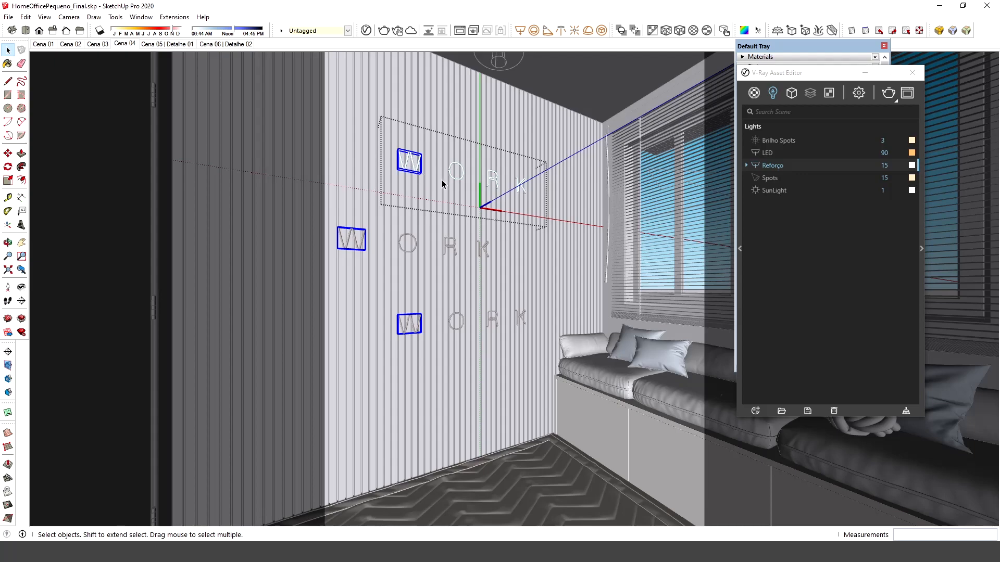
click(601, 31)
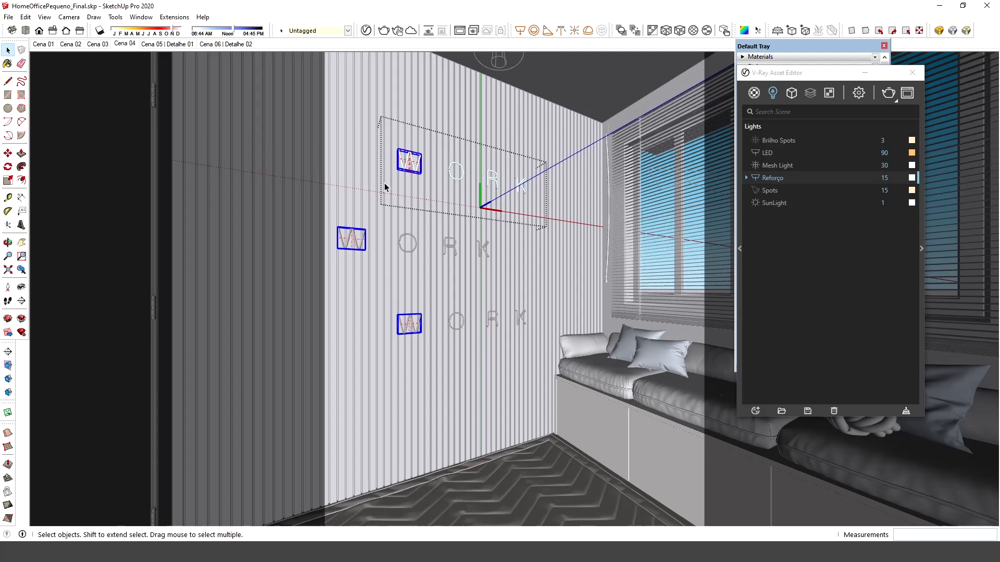
Select the new Mesh Light in the V-Ray Asset Editor's light list, and close the editor.
drag(795, 76, 640, 79)
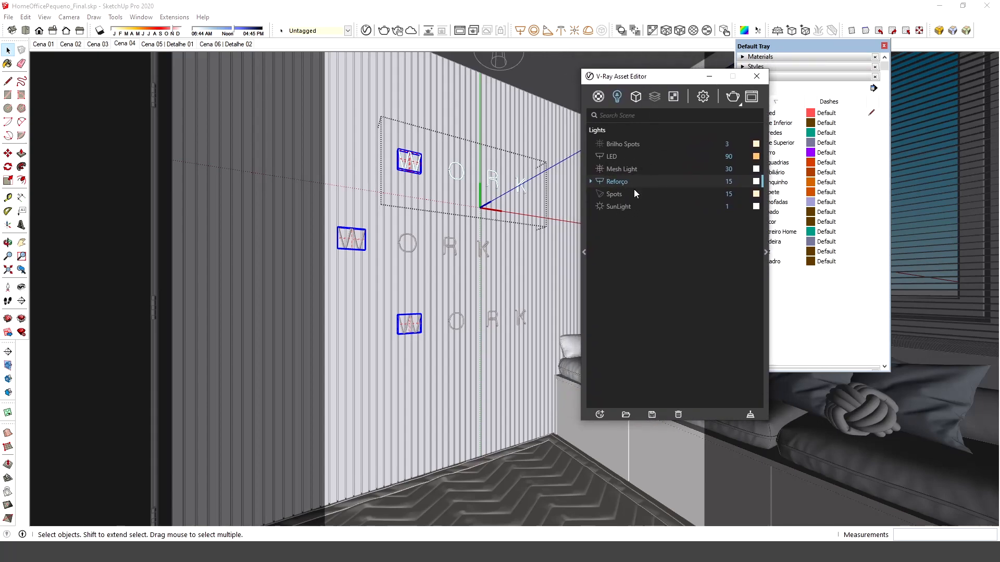
click(618, 170)
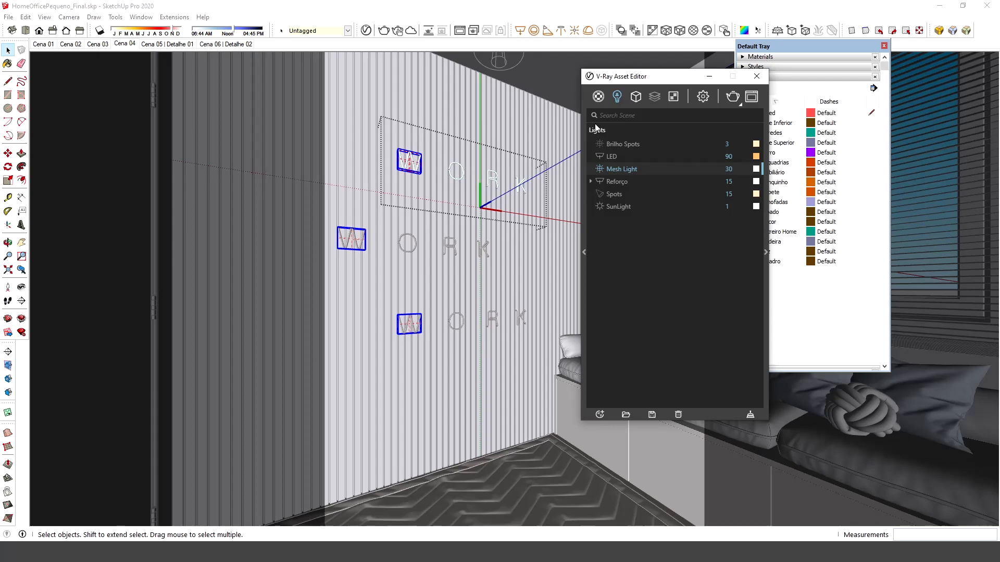
click(756, 76)
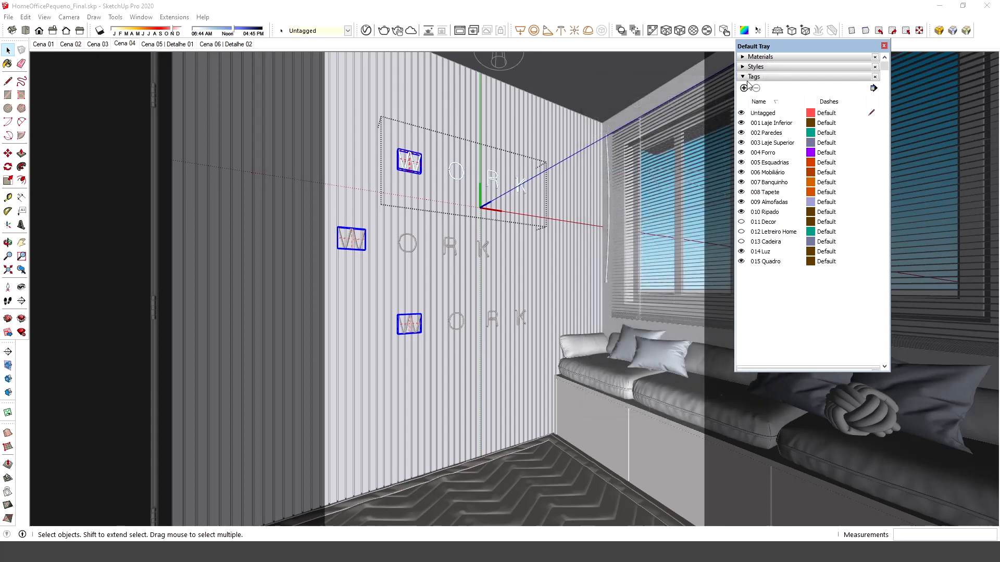
Convert the O, R and K components inside the upper WORK sign into V-Ray Mesh Lights, with the light parameters expanded in the Asset Editor.
click(366, 32)
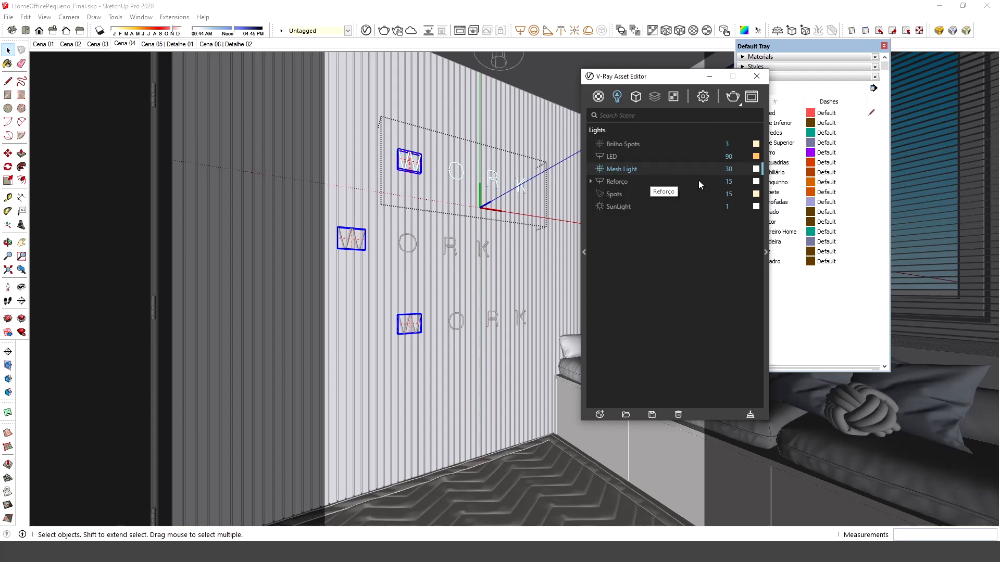
click(766, 253)
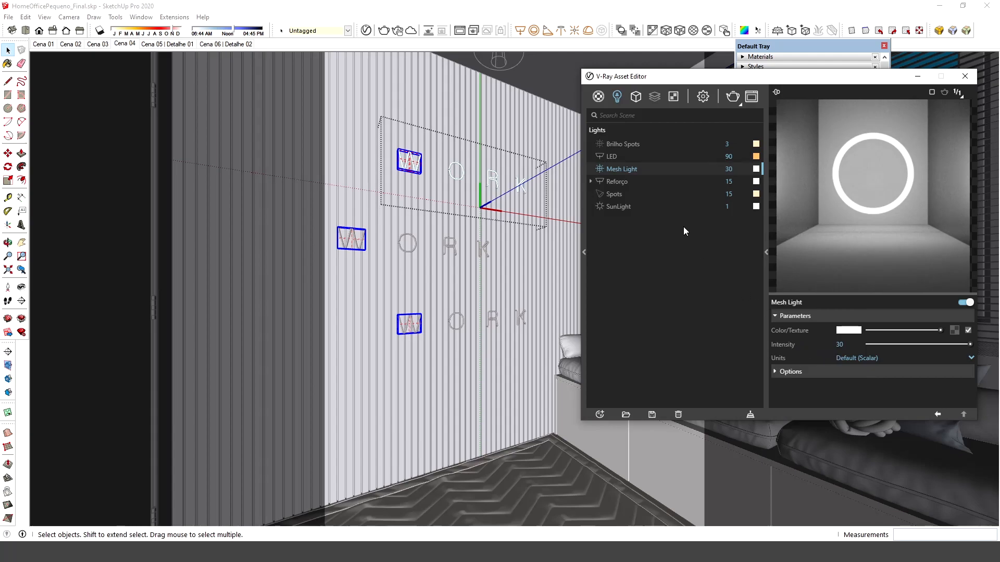
click(458, 169)
click(600, 32)
click(492, 179)
click(602, 31)
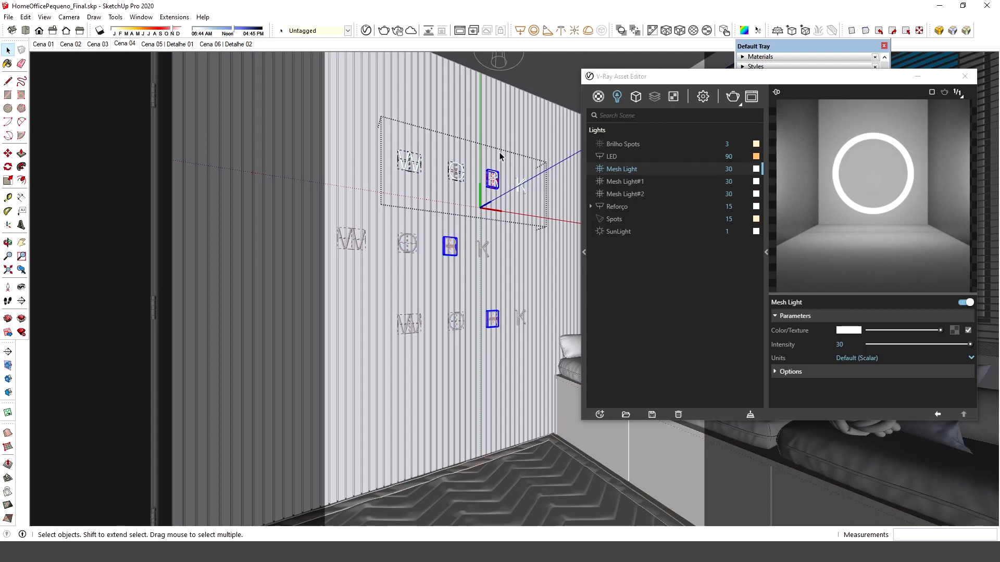
click(520, 183)
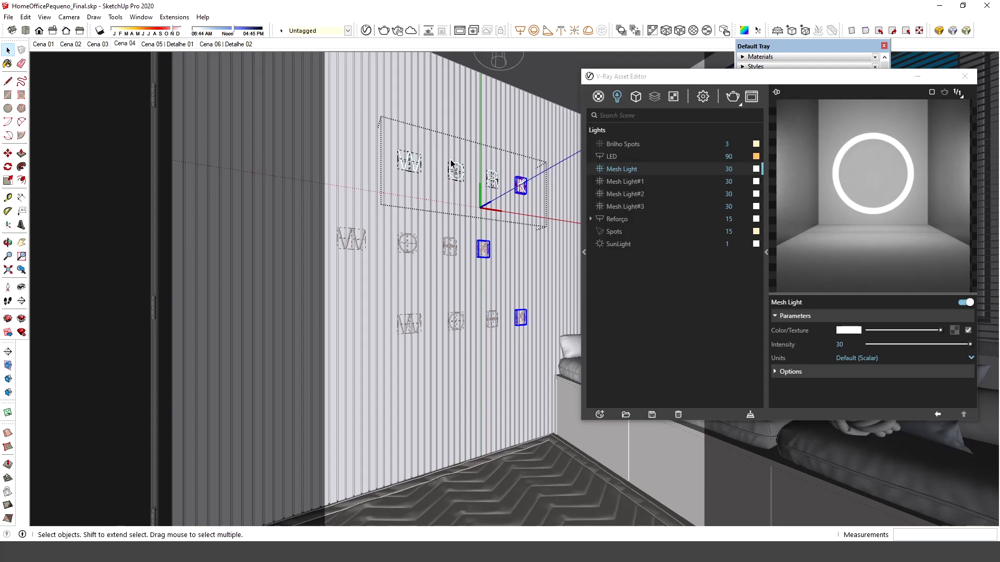
click(495, 127)
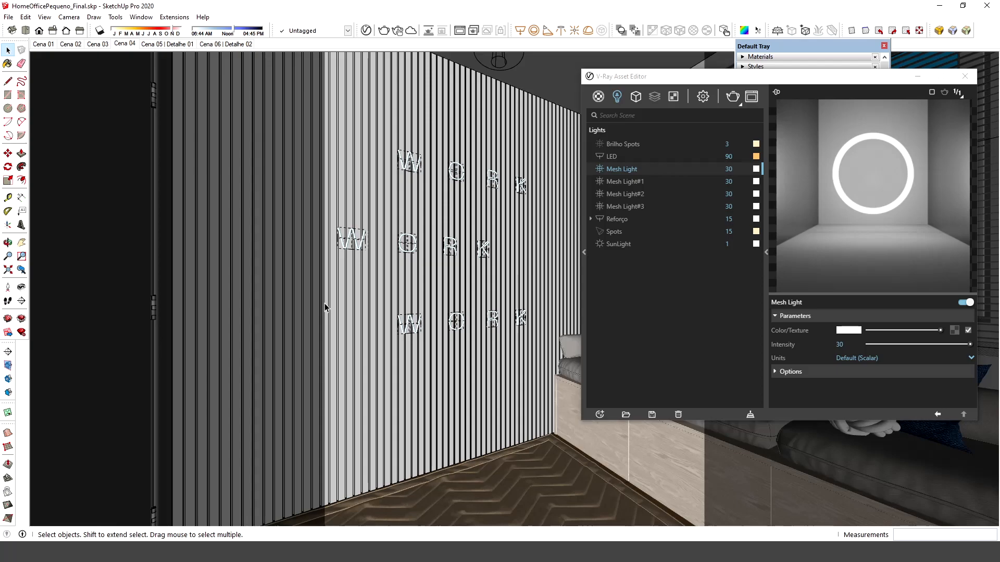
Rename the first Mesh Light as Letreiro 1 and copy its name.
double_click(631, 171)
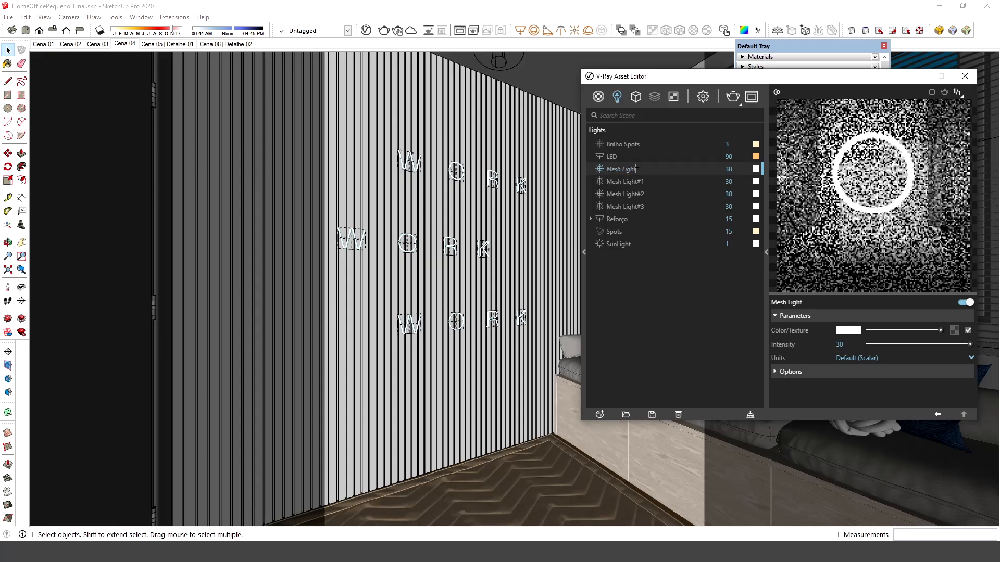
drag(642, 170, 565, 174)
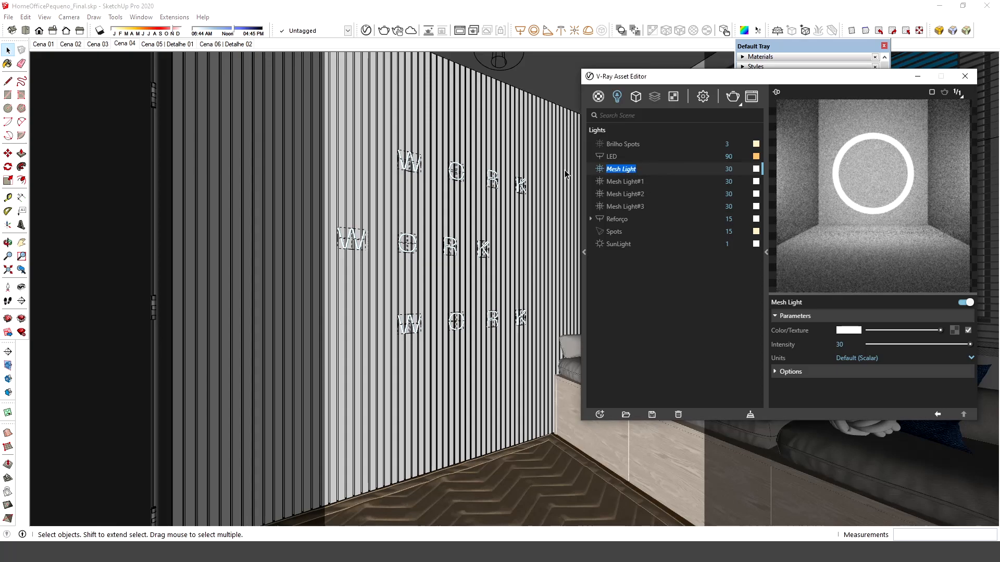
text(Letreiro 1)
key(ctrl+a)
key(ctrl+c)
Rename the other three Mesh Lights as Letreiro 2, Letreiro 3 and Letreiro 4.
double_click(634, 182)
key(ctrl+v)
key(BackSpace)
text(2)
double_click(655, 193)
key(ctrl+v)
key(BackSpace)
text(3)
double_click(651, 207)
key(ctrl+v)
key(BackSpace)
text(4)
key(Return)
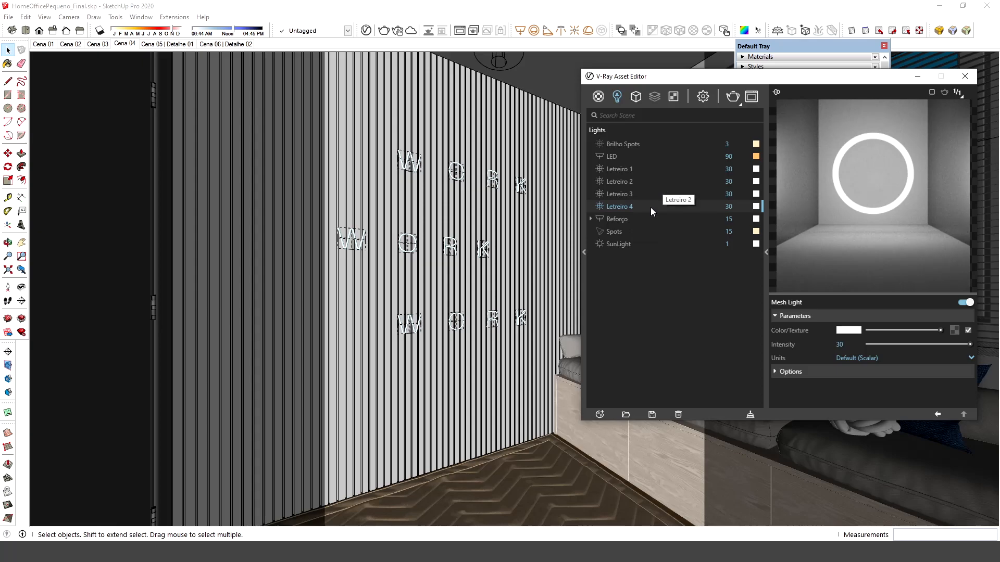
Select Letreiro 1, enlarge the Asset Editor, expand the light's Options and review the available intensity units.
click(620, 170)
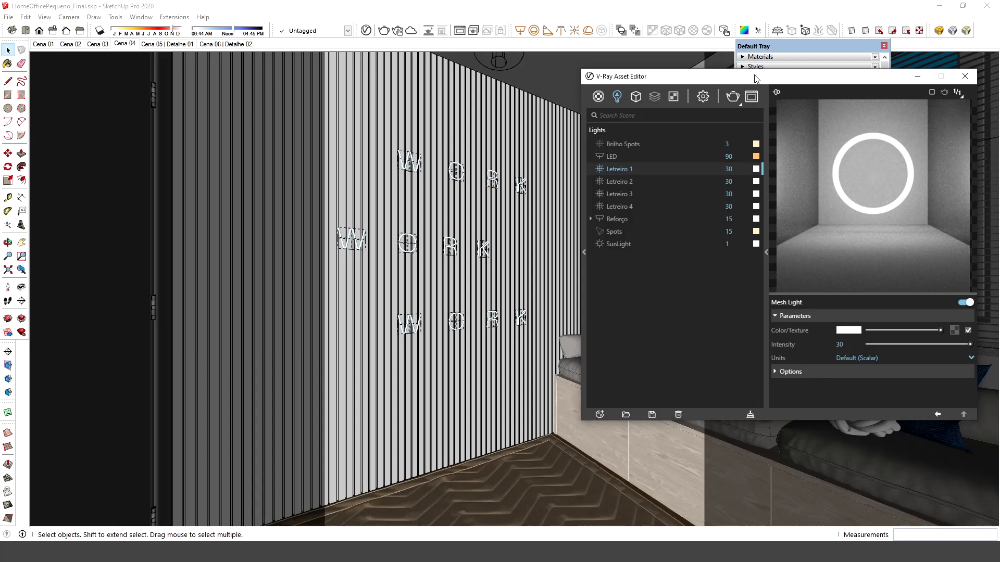
drag(756, 78, 734, 59)
drag(789, 397, 785, 485)
click(769, 349)
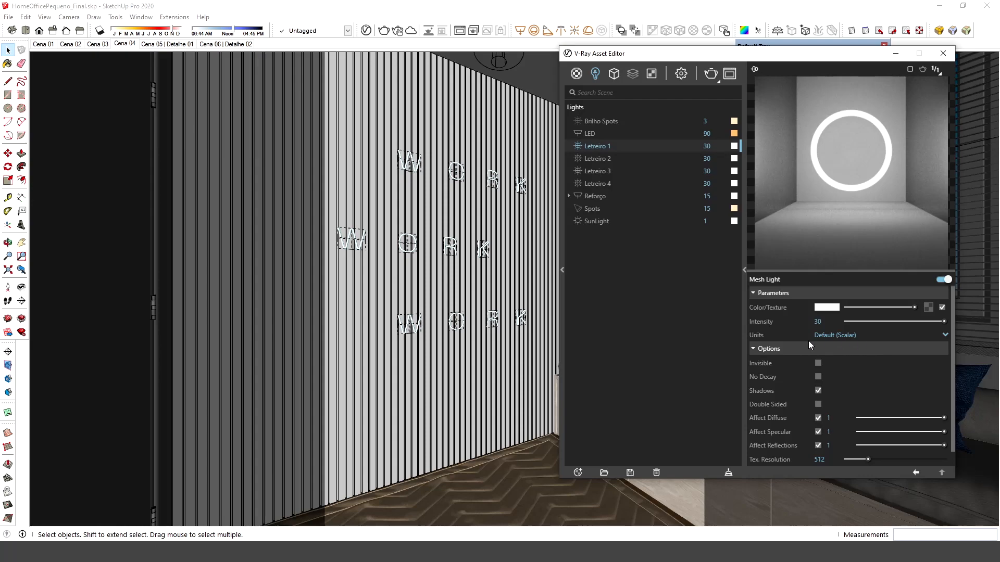
click(838, 336)
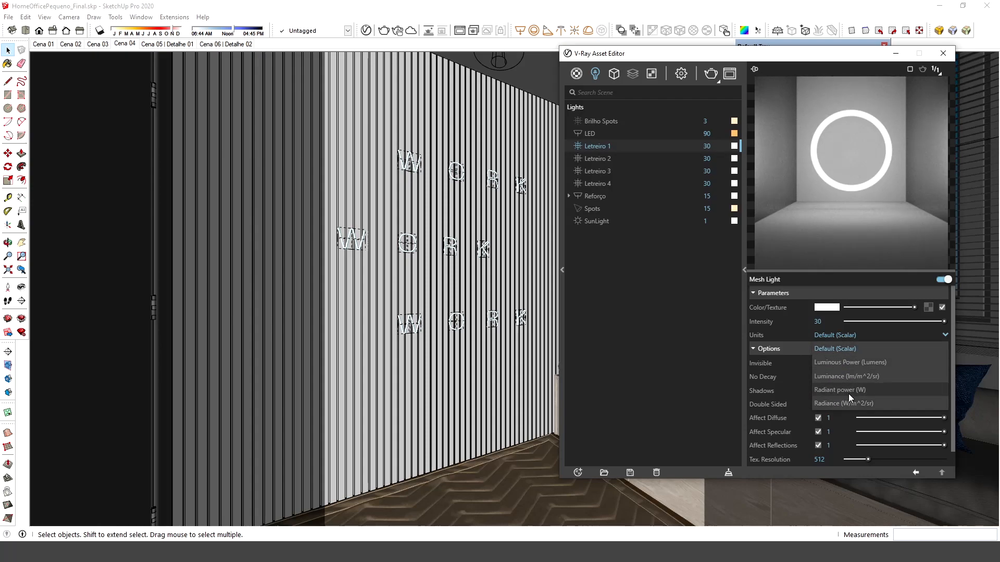
click(833, 340)
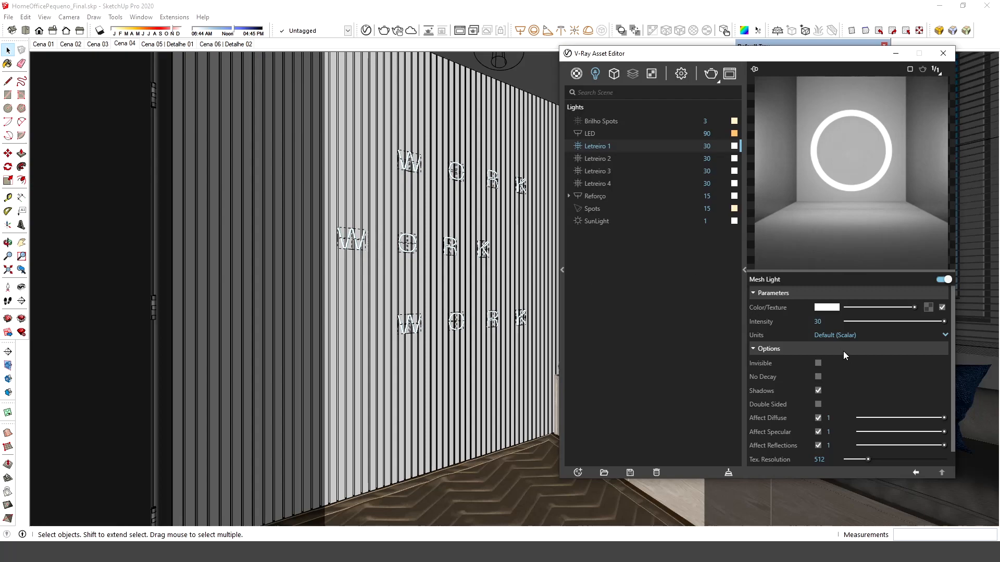
click(843, 334)
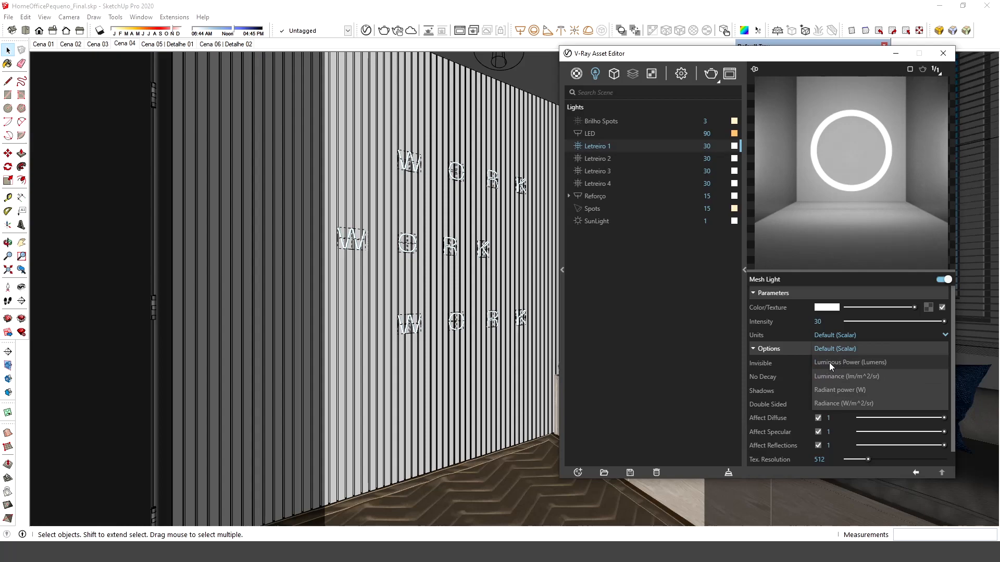
click(834, 340)
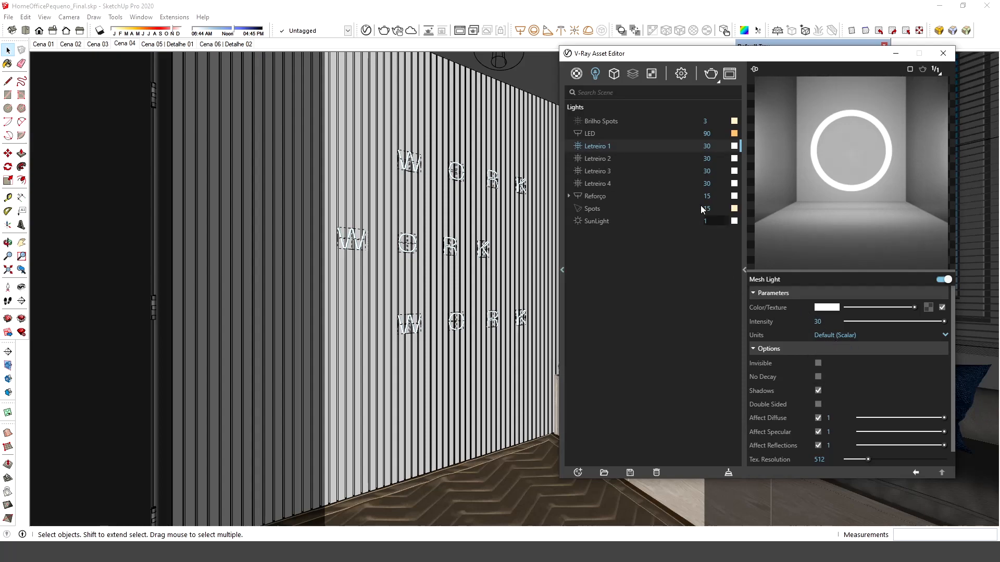
Check the colour and intensity settings of Letreiro 1.
click(734, 148)
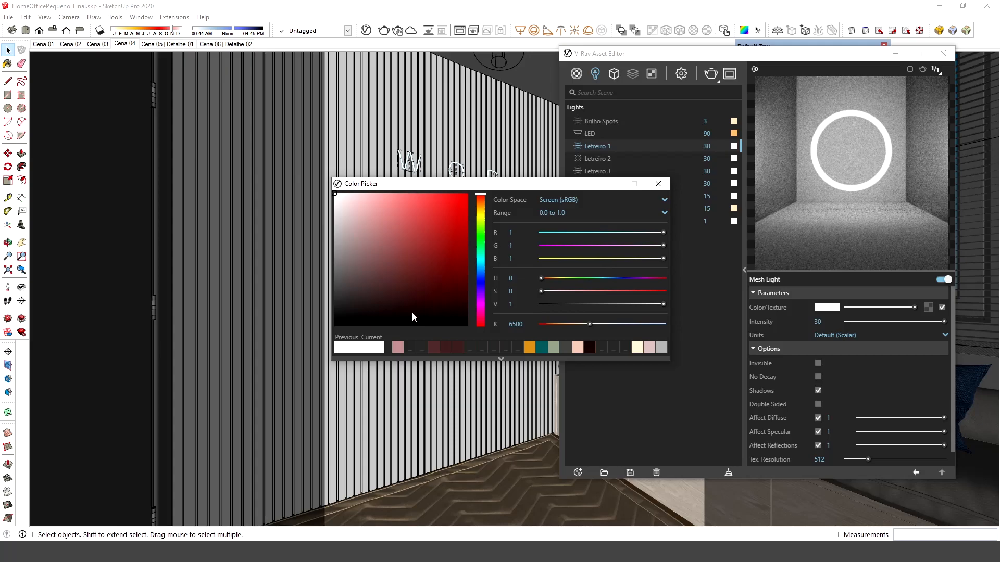
click(658, 184)
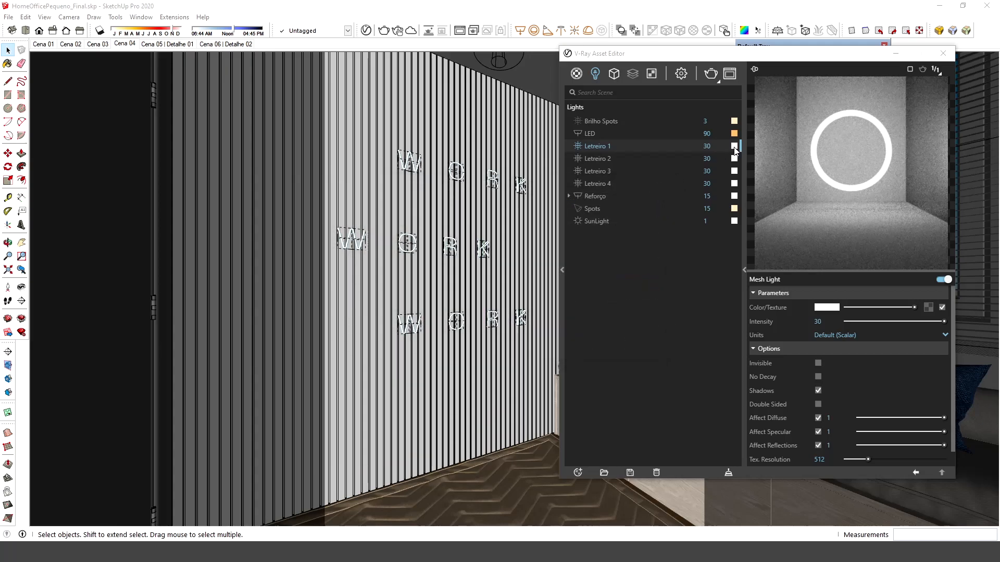
click(707, 147)
click(823, 322)
mouse_move(837, 312)
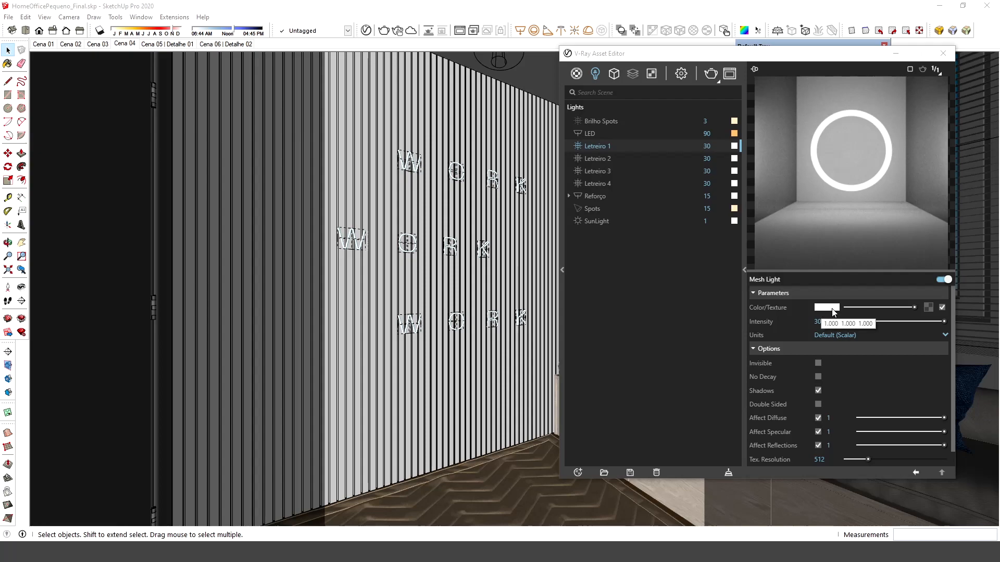
Set the light colour of Letreiro 1 to a colour temperature of 2500 K.
click(836, 307)
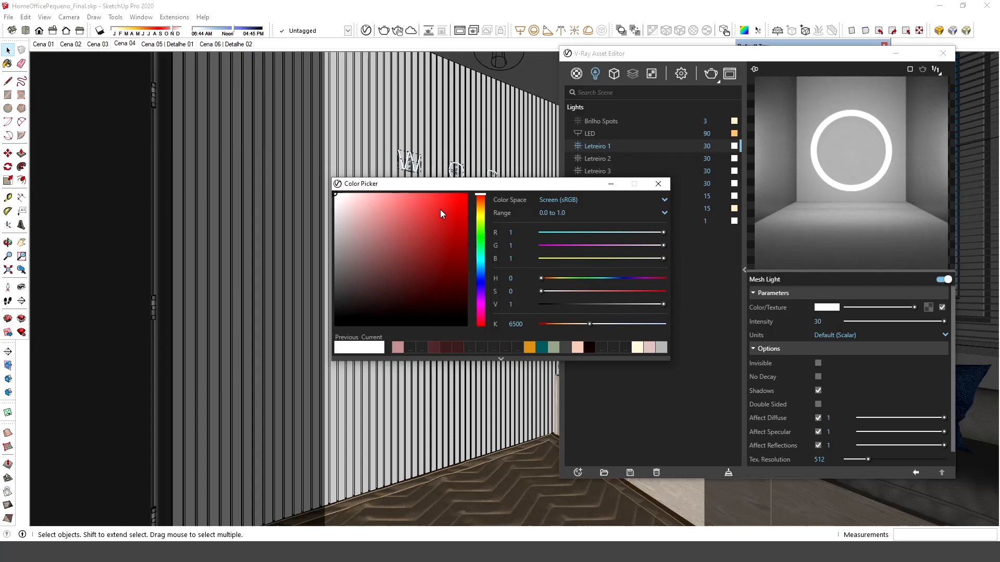
mouse_move(382, 240)
mouse_down()
mouse_move(438, 201)
mouse_move(393, 218)
mouse_move(430, 264)
mouse_move(376, 261)
mouse_move(440, 255)
mouse_move(401, 226)
mouse_move(423, 234)
mouse_move(422, 256)
mouse_move(439, 229)
mouse_up()
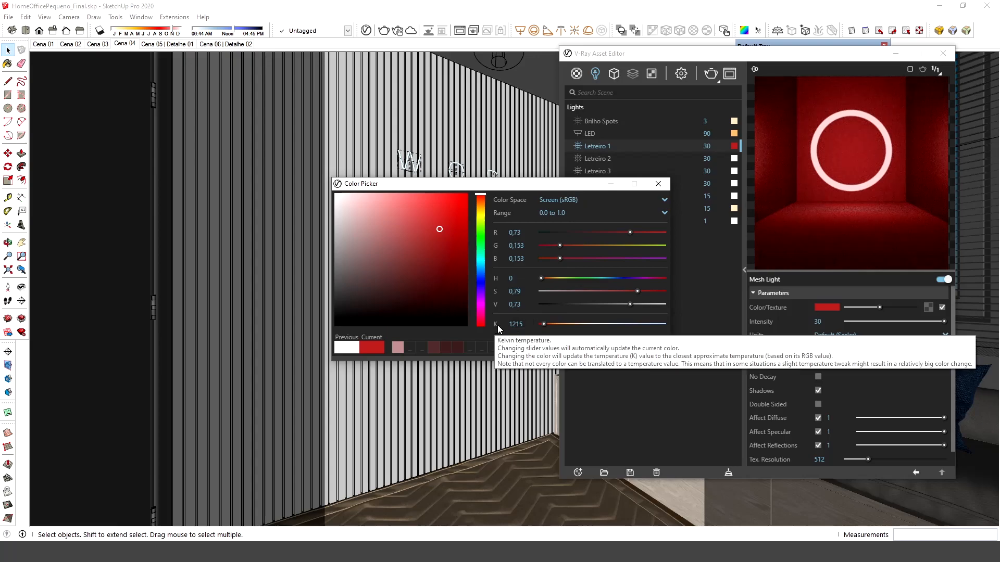
double_click(516, 324)
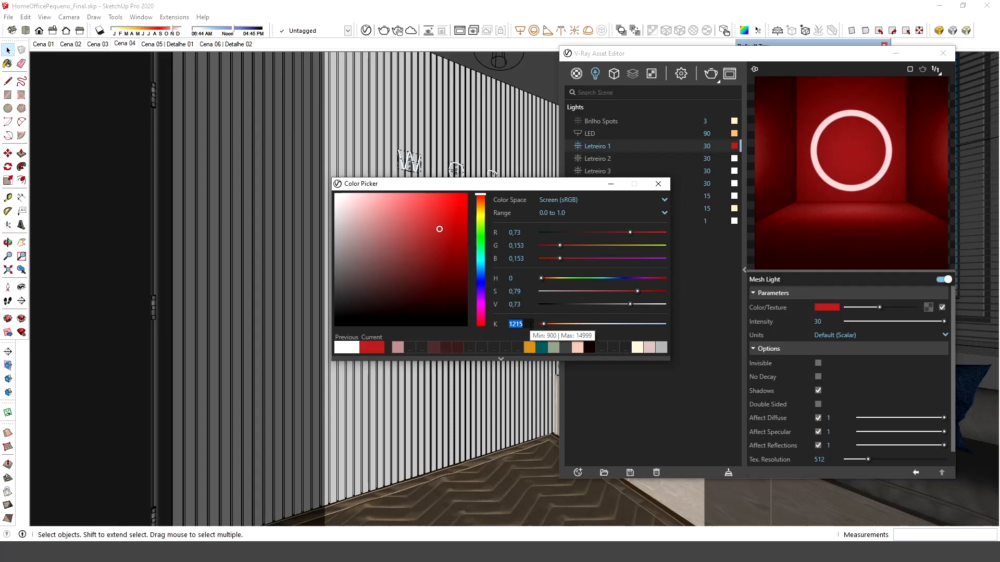
text(2500)
key(Return)
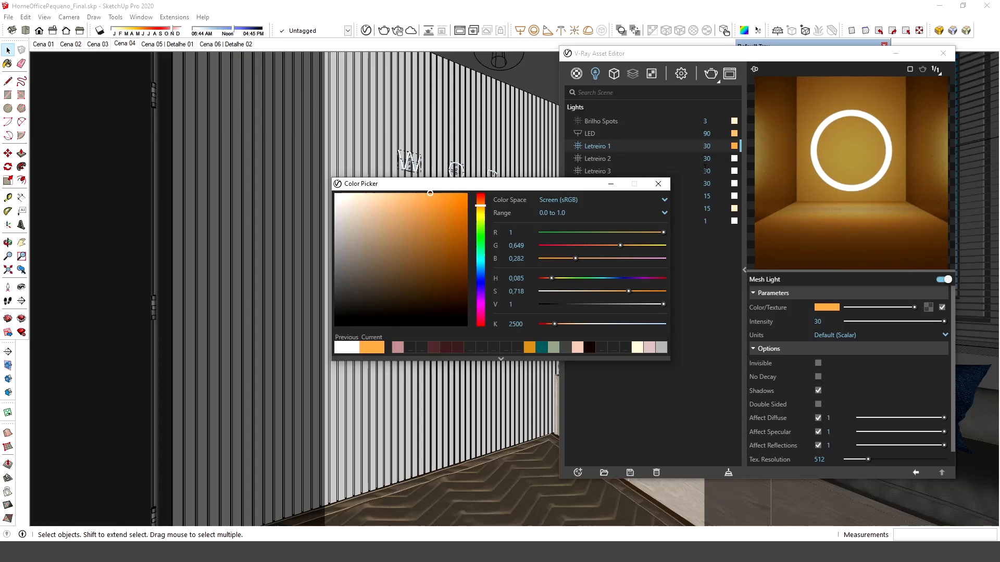
click(657, 183)
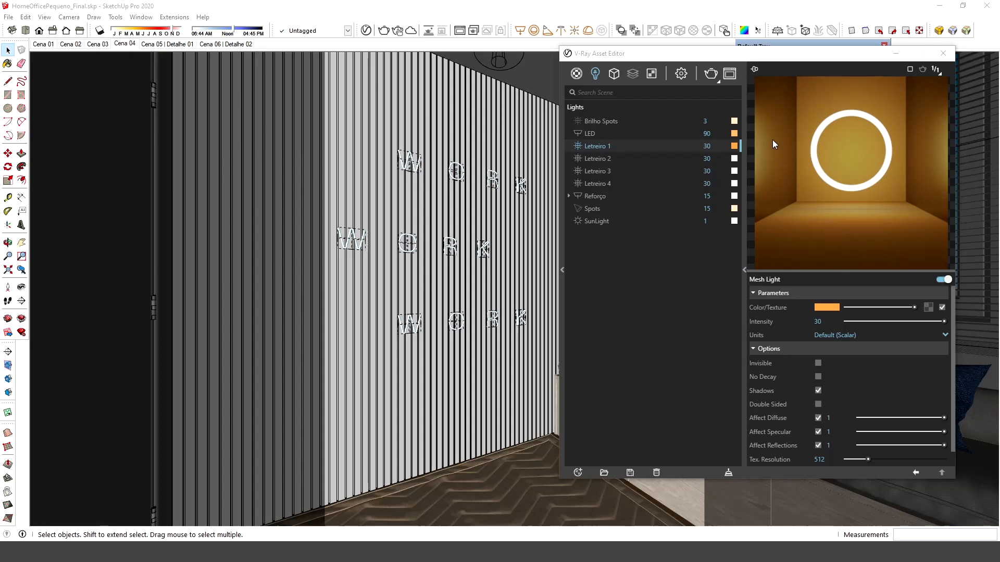
Copy the orange colour of Letreiro 1 to Letreiro 2, Letreiro 3 and Letreiro 4.
click(735, 147)
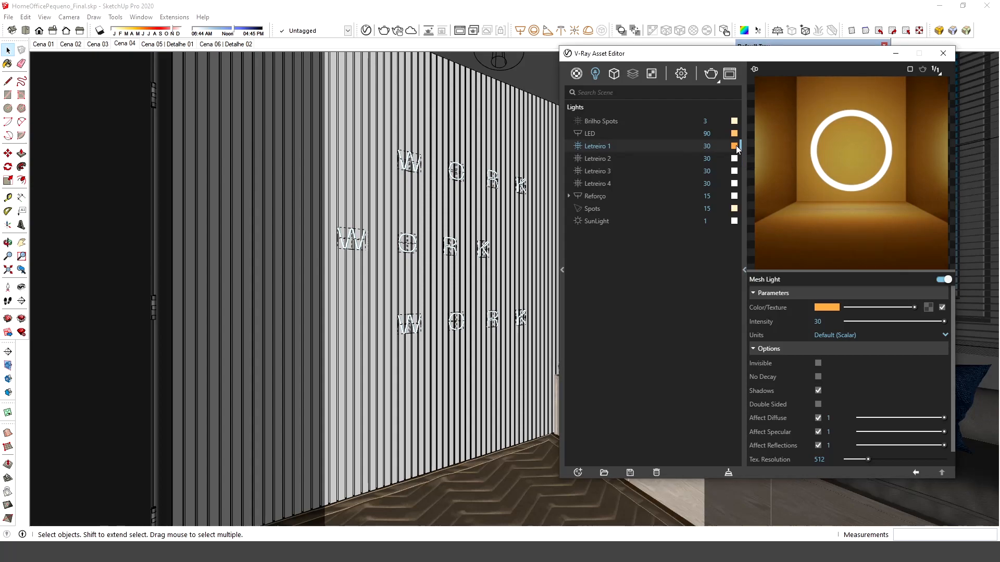
drag(737, 153, 737, 176)
Show the V-Ray frame buffer and define a render region around the three WORK signs.
click(730, 74)
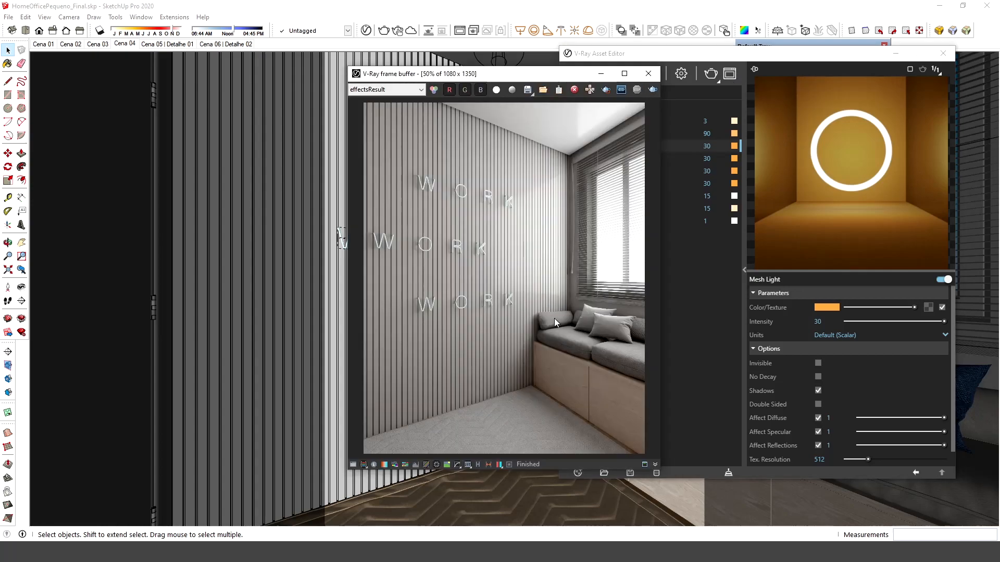
click(605, 90)
drag(379, 170, 527, 330)
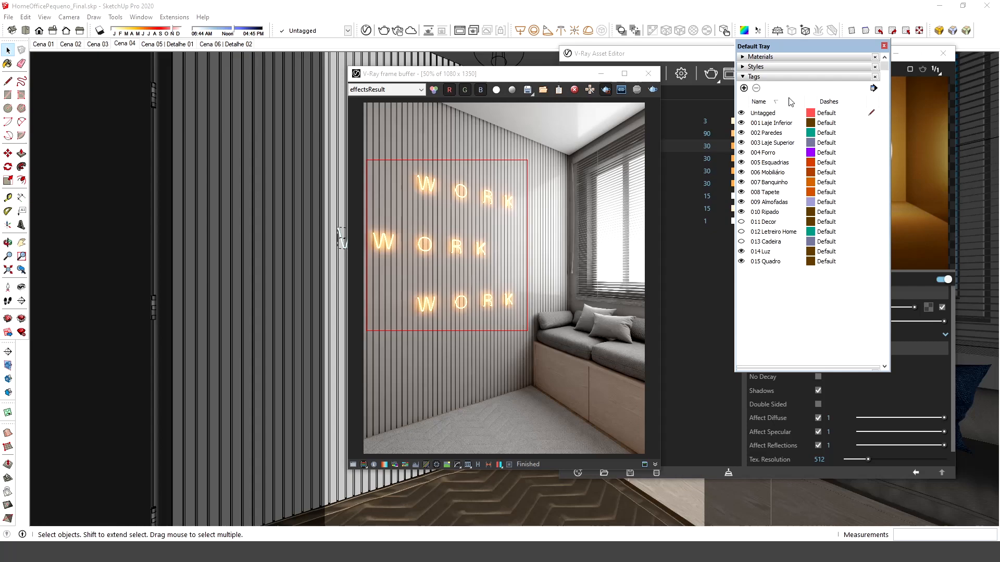
Show the lens effects settings beside the render, enable Bloom/Glare and reset all lens effect settings.
click(719, 148)
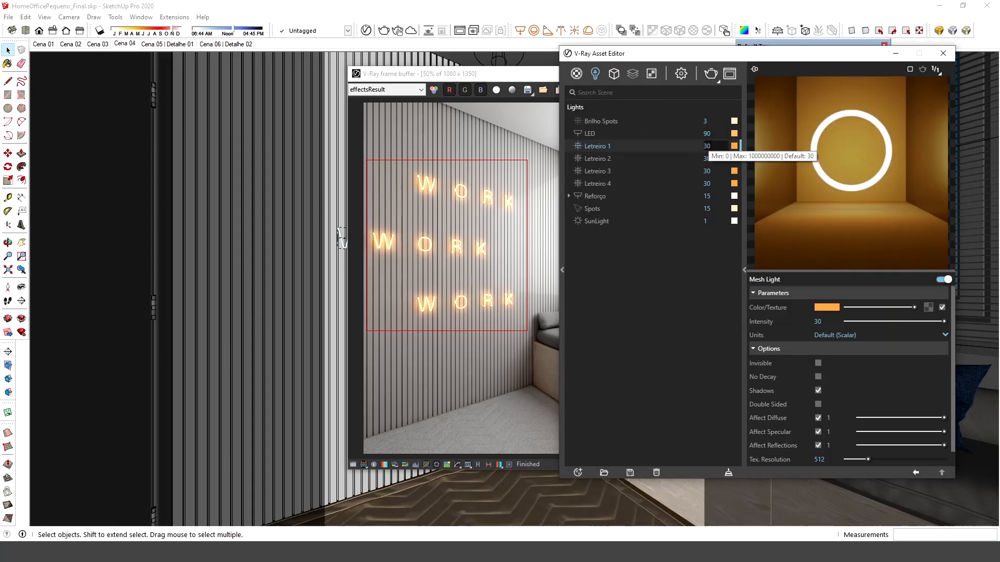
drag(510, 80, 410, 67)
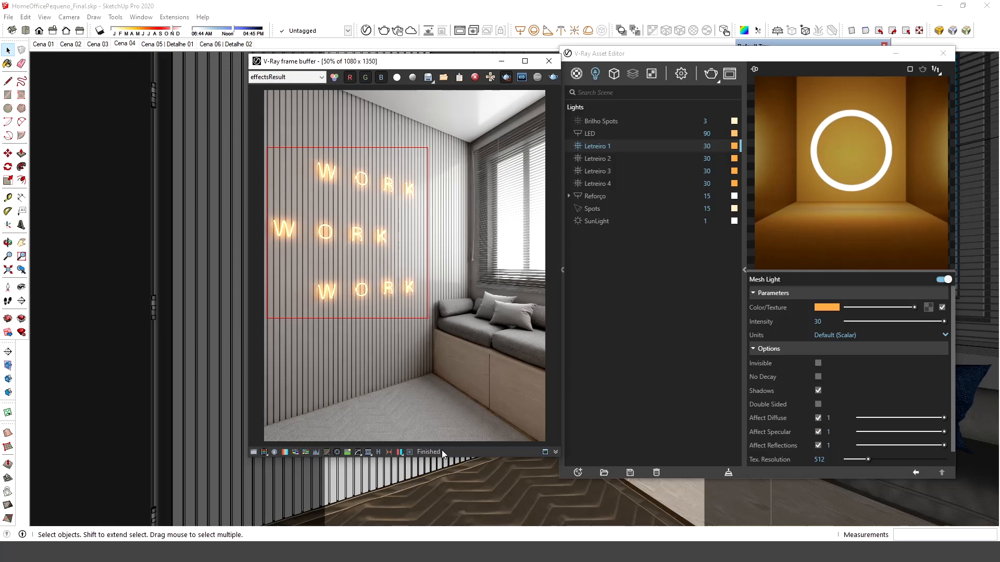
click(411, 452)
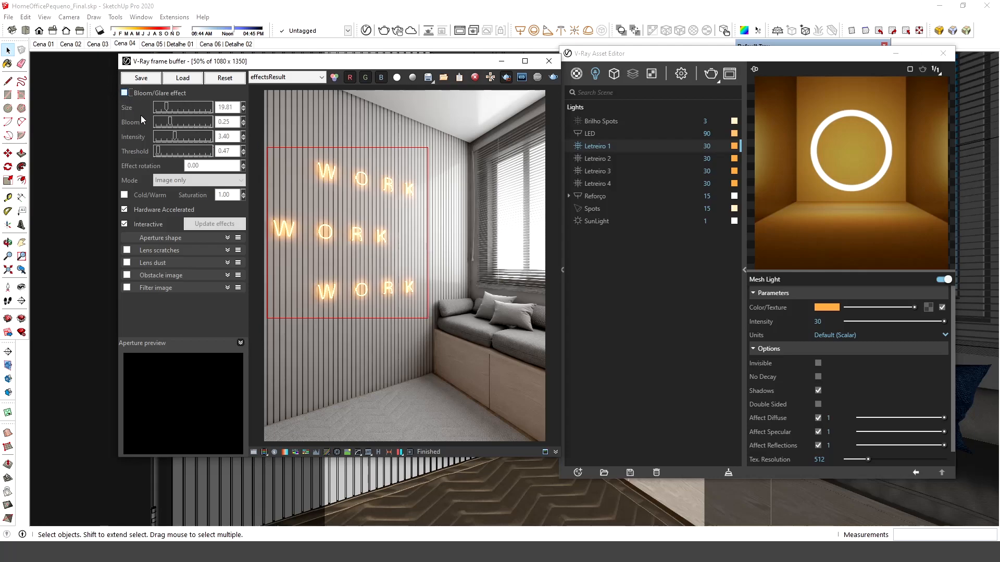
key(space)
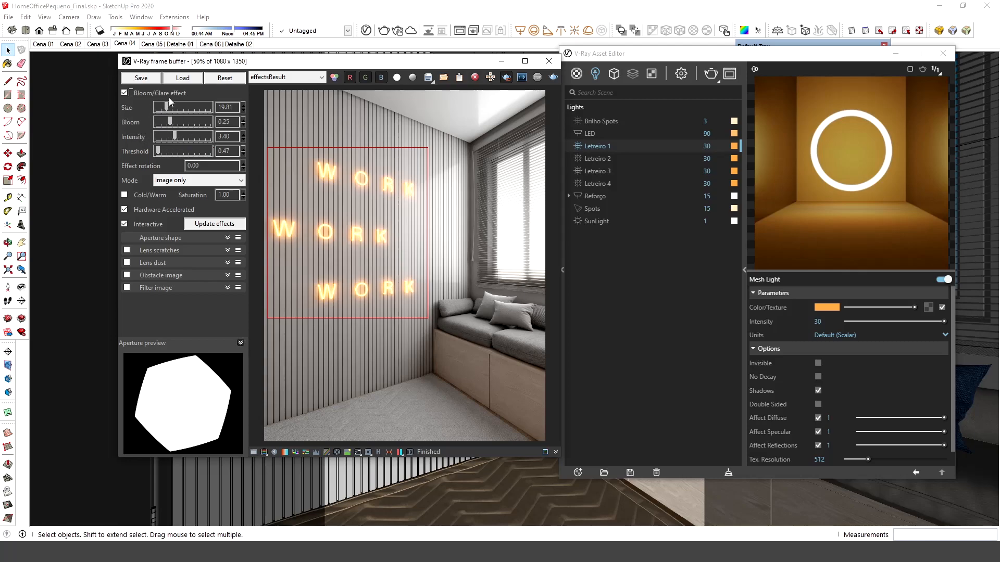
click(227, 79)
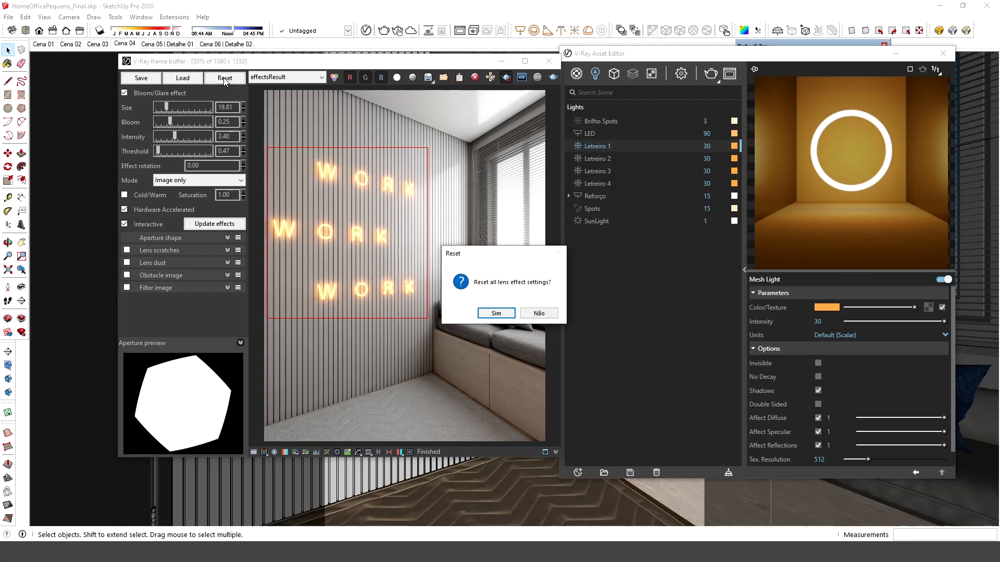
click(495, 313)
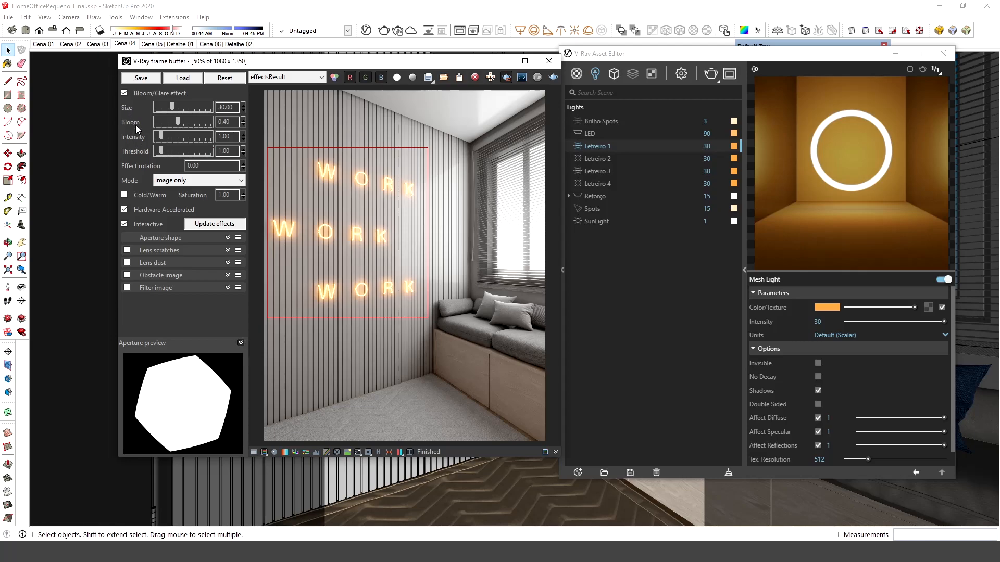
Raise the Bloom/Glare size to about 81, bloom to about 0.81 and intensity to about 4.34.
click(201, 122)
drag(185, 110, 202, 110)
drag(162, 136, 180, 140)
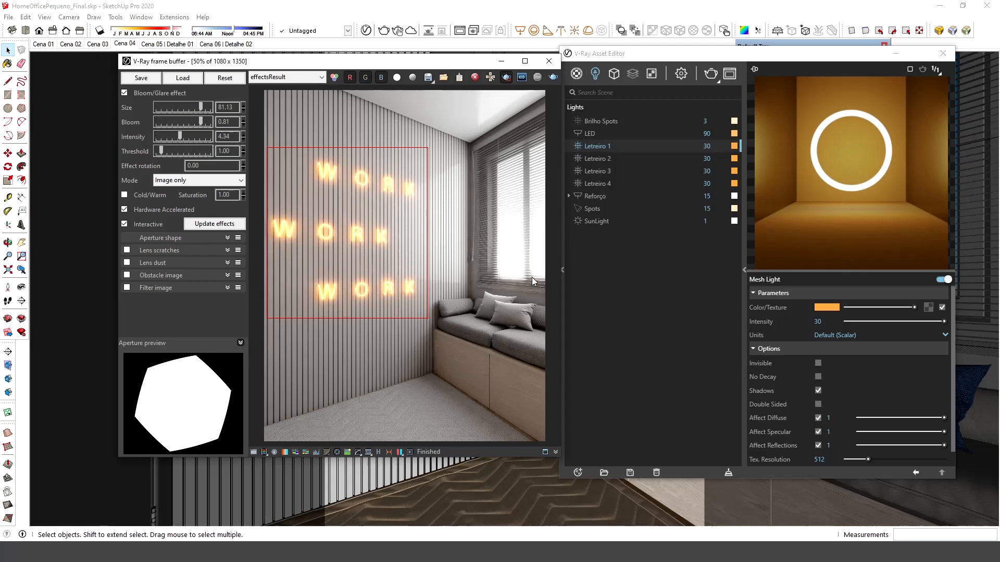
Lower the Bloom/Glare size to about 22.64, bloom to about 0.22 and intensity to about 2.17.
click(168, 107)
click(168, 124)
click(166, 136)
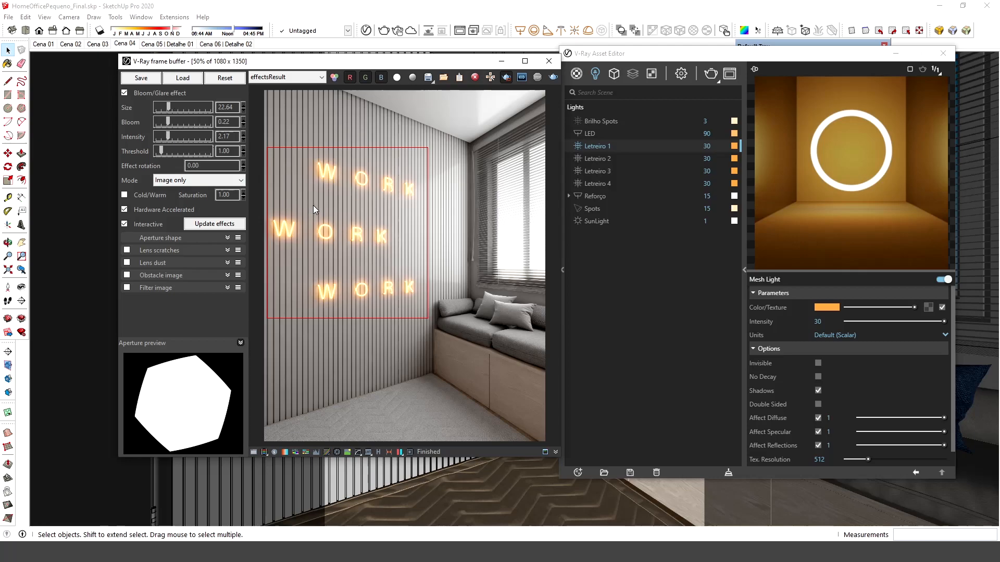
Compare the render with and without Bloom/Glare, and turn off region rendering.
click(125, 93)
click(124, 93)
click(125, 92)
click(124, 93)
click(506, 77)
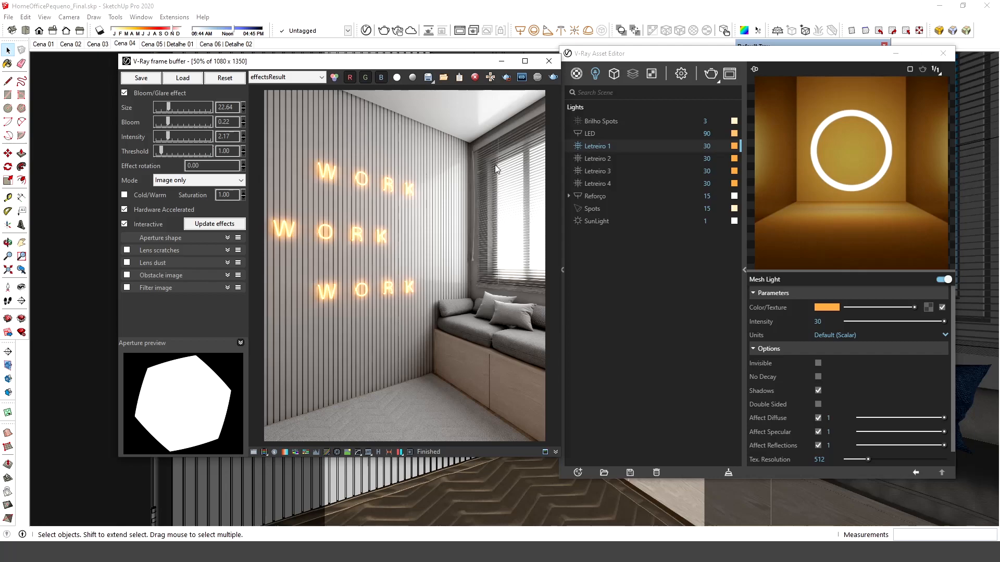
Review the options for saving the render, and compare the signs again with Bloom/Glare off and on.
click(430, 80)
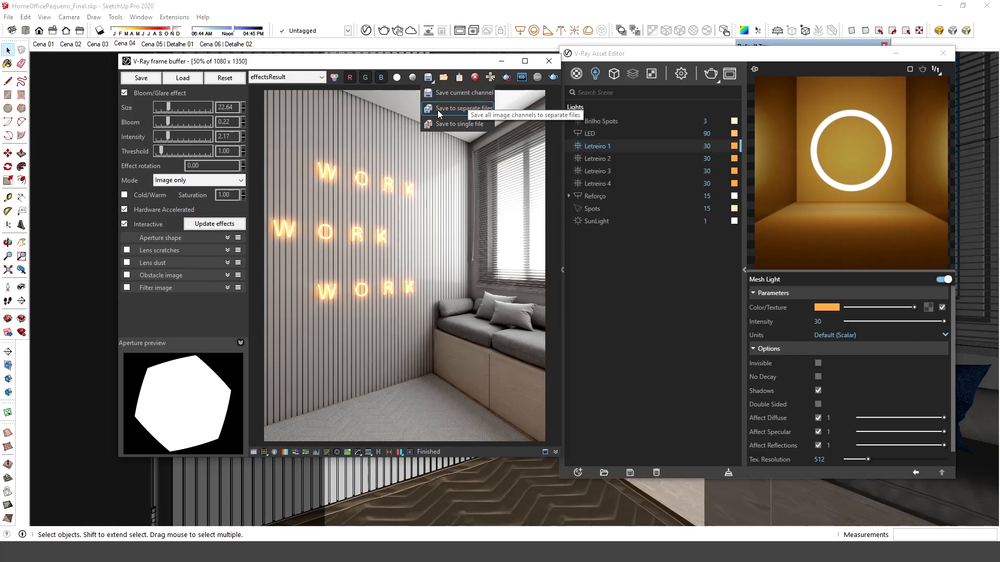
click(430, 218)
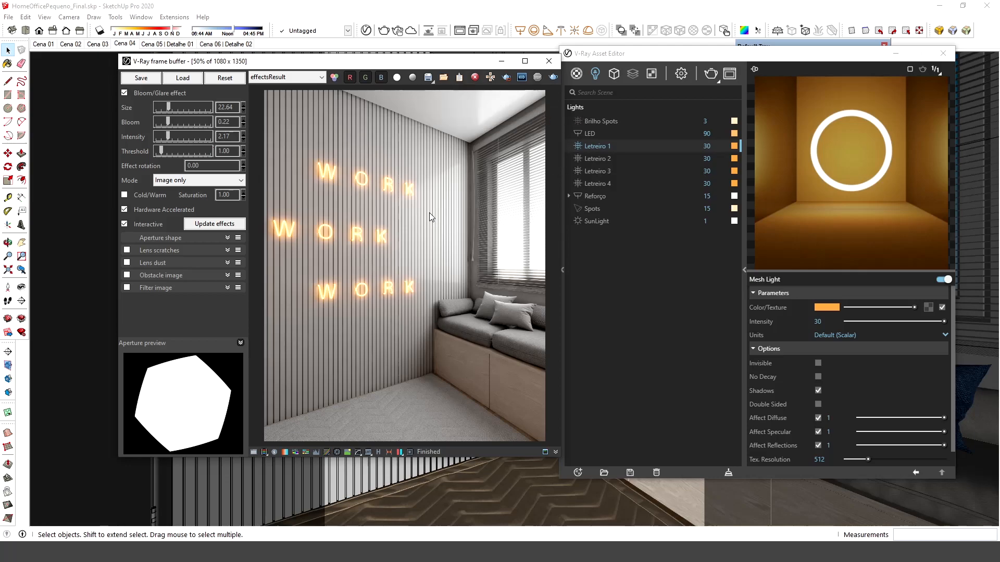
click(124, 94)
click(124, 93)
click(124, 93)
click(124, 94)
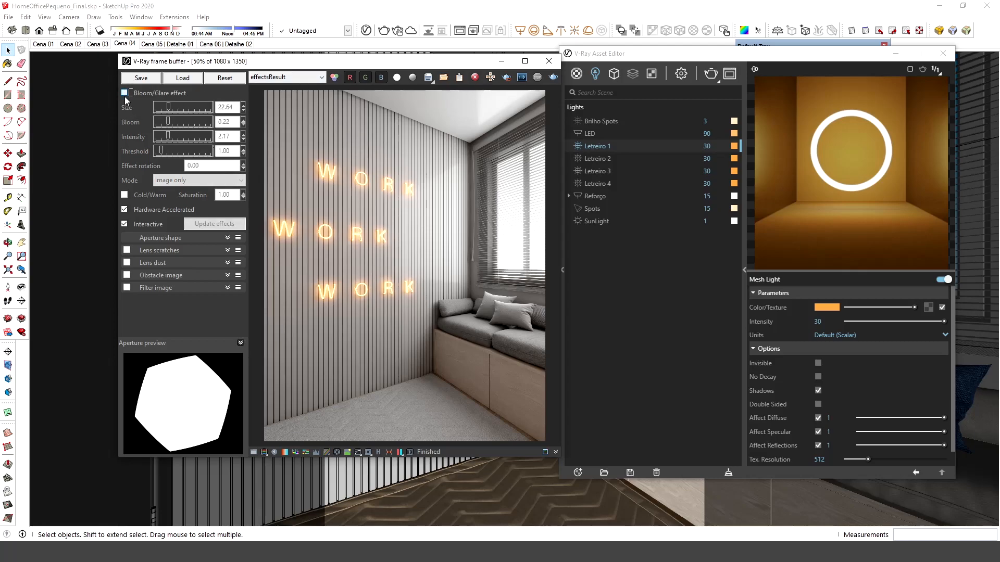
Try stronger Bloom/Glare values, and settle on a size of about 38.68 and an intensity of about 2.45.
click(191, 108)
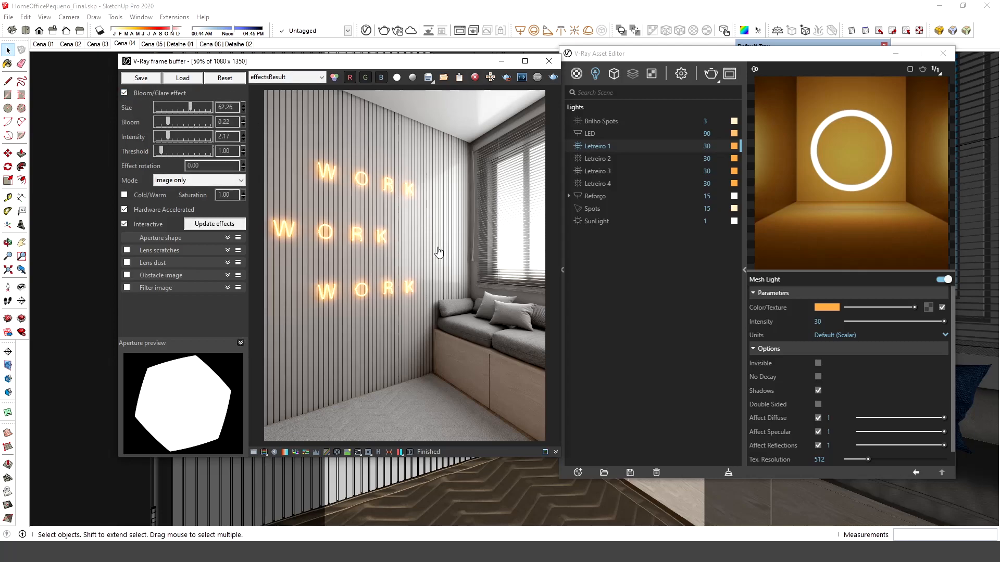
click(188, 136)
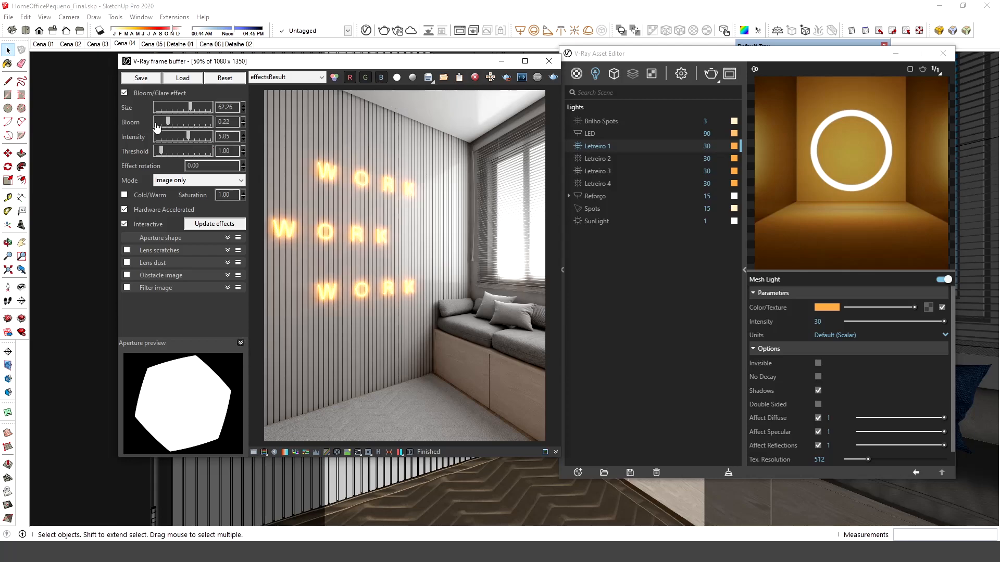
click(168, 140)
click(178, 107)
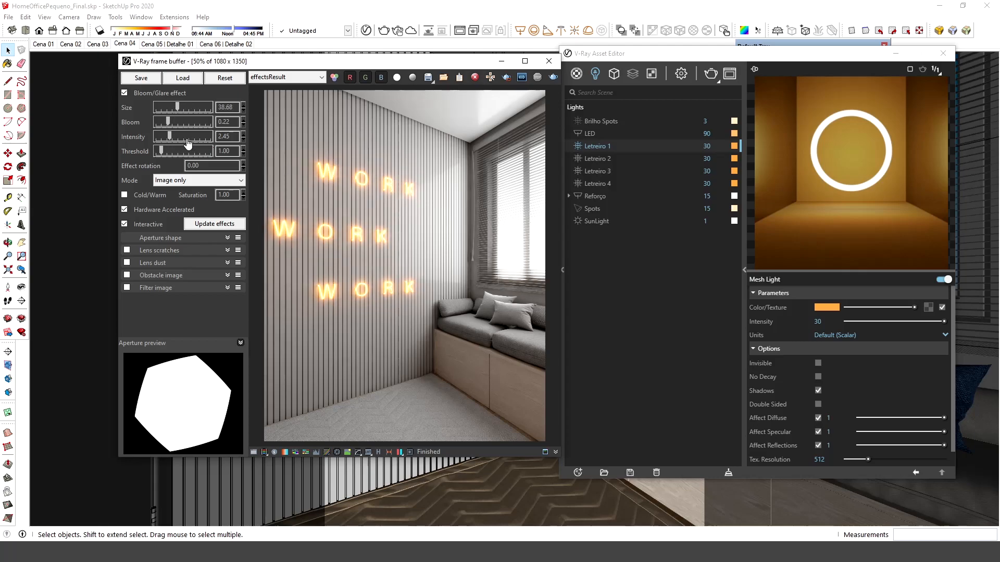